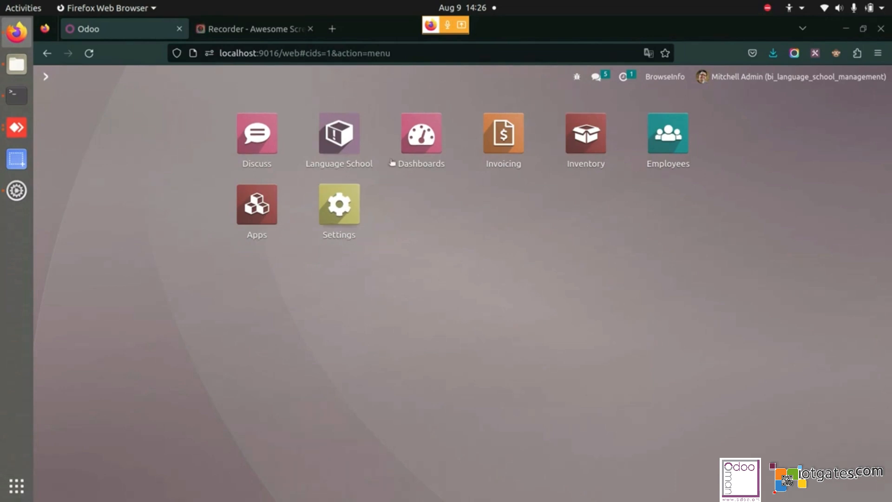
Create a new class in the Language School module and name it "Spanish Class - Alphabets".
left_click(350, 137)
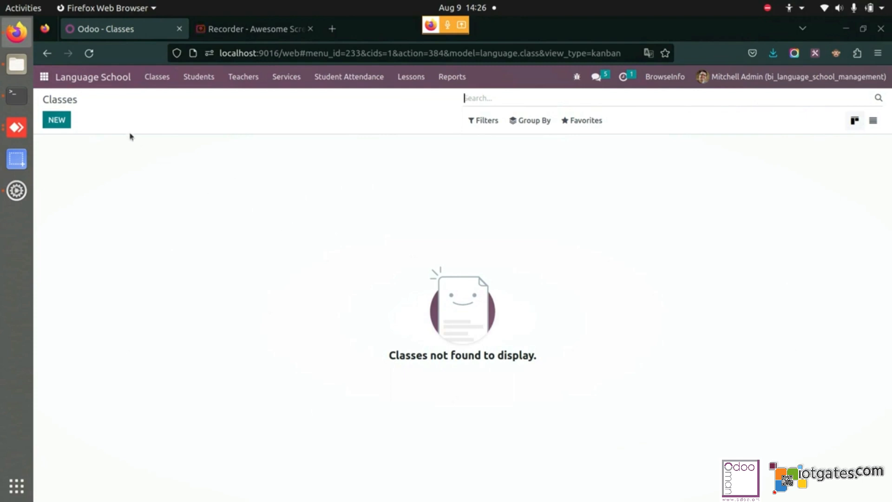
left_click(60, 123)
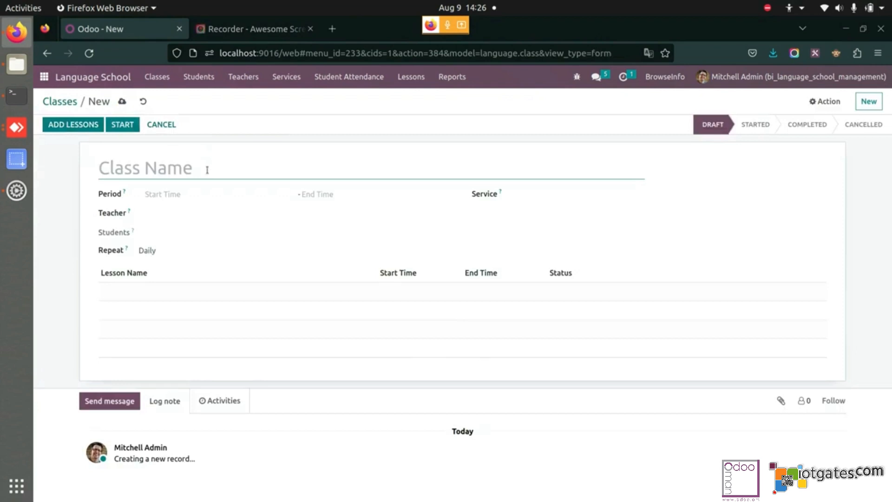
type("Spanish Classe")
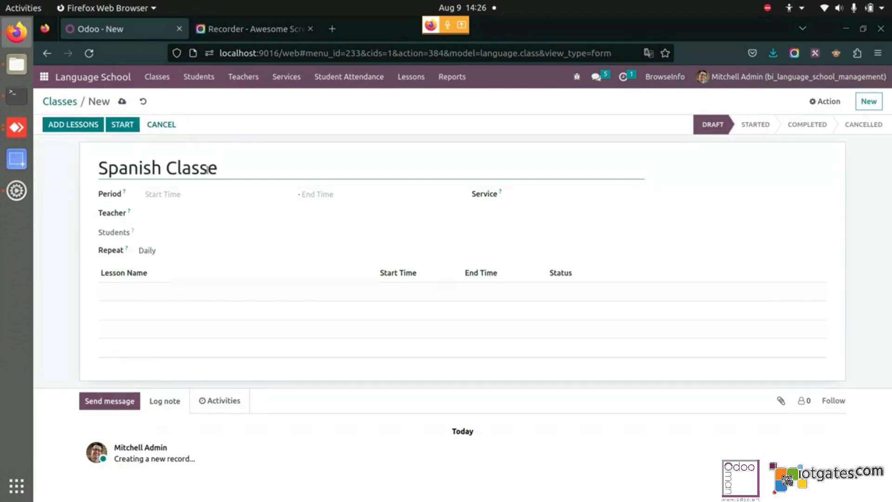
key("BackSpace")
type("s")
key("BackSpace")
type("-")
key("BackSpace")
type("- Alphabets")
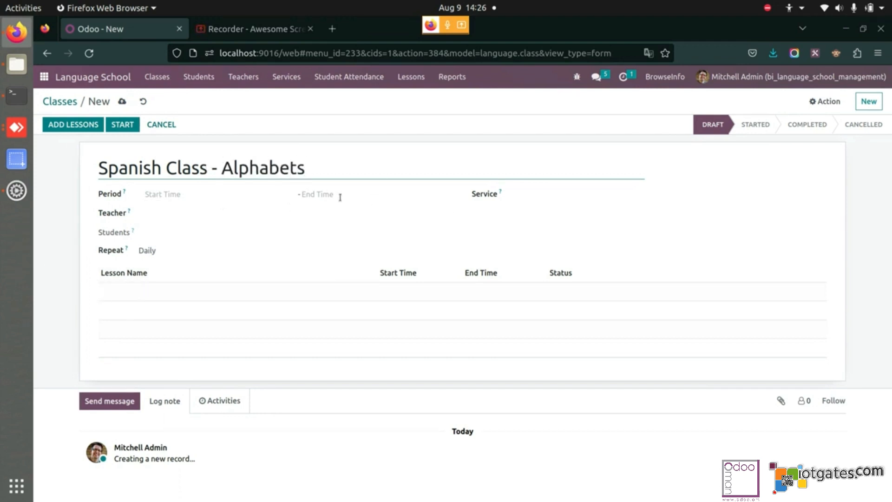
Set the class period to run from 07/05/2023 14:00 to 08/08/2023 14:30.
left_click(166, 192)
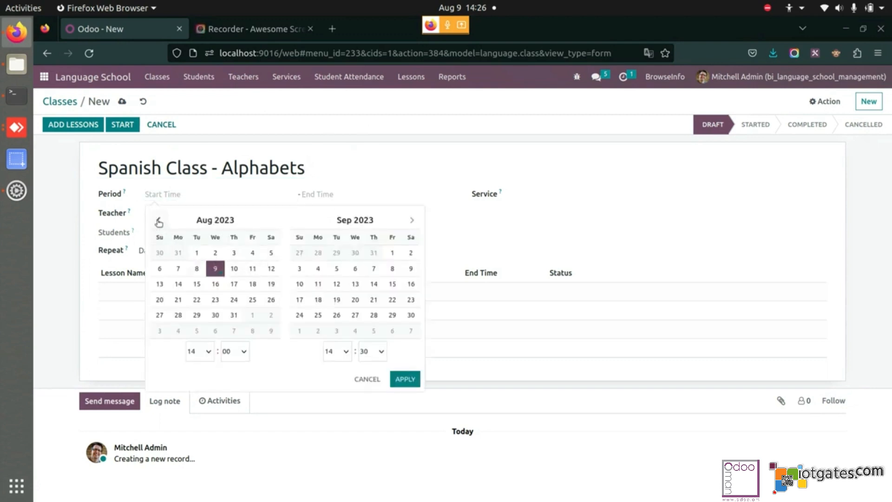
left_click(159, 221)
left_click(215, 268)
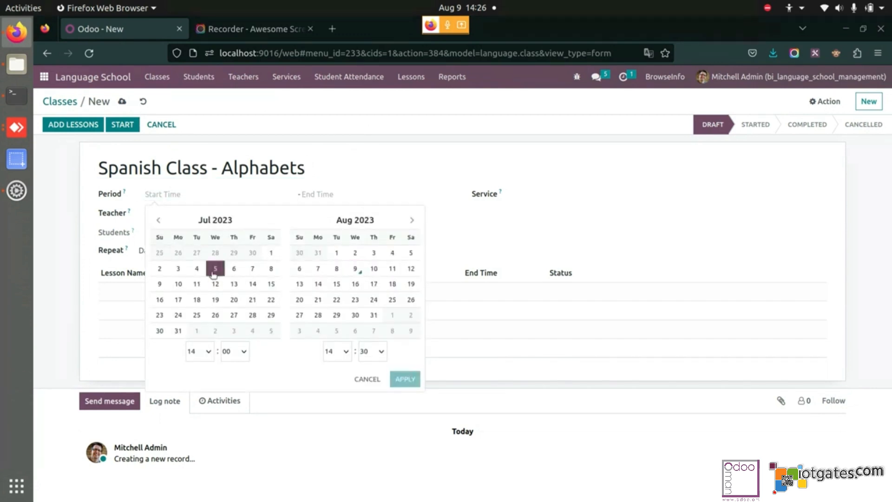
left_click(342, 270)
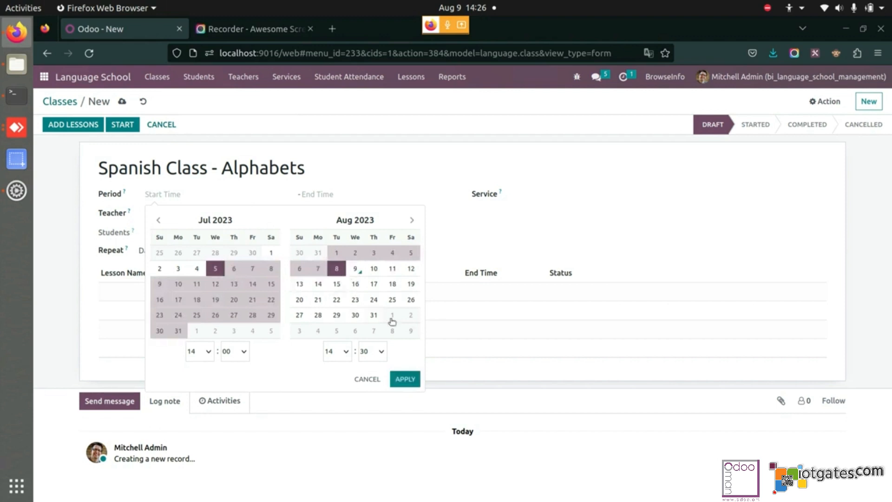
left_click(404, 379)
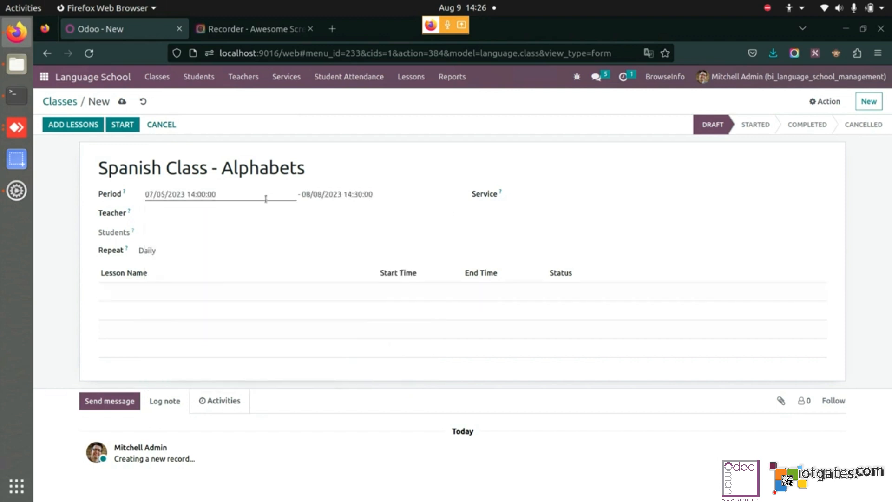
Set the class period to 08/01/2023 14:00 through 08/09/2023 14:30.
left_click(266, 199)
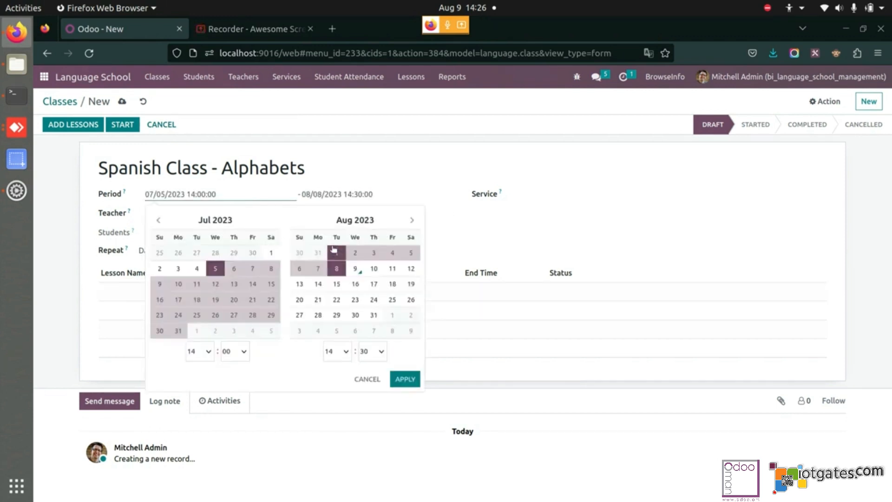
left_click(335, 252)
left_click(355, 268)
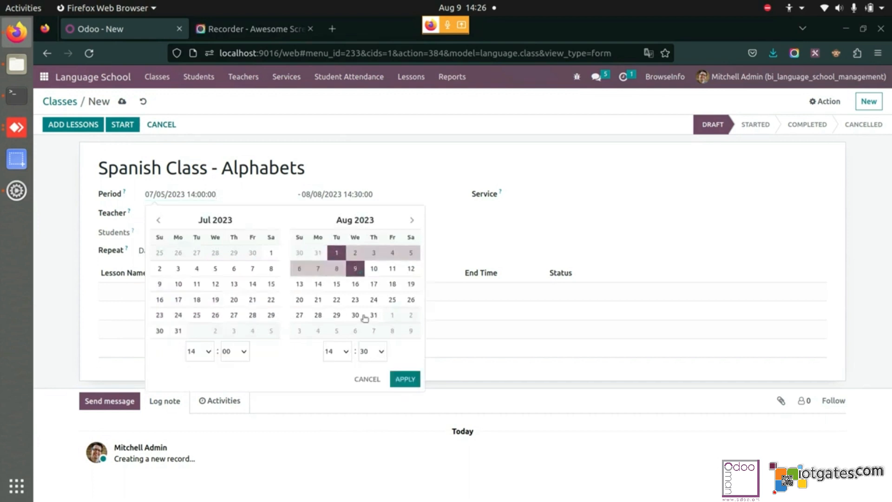
left_click(404, 379)
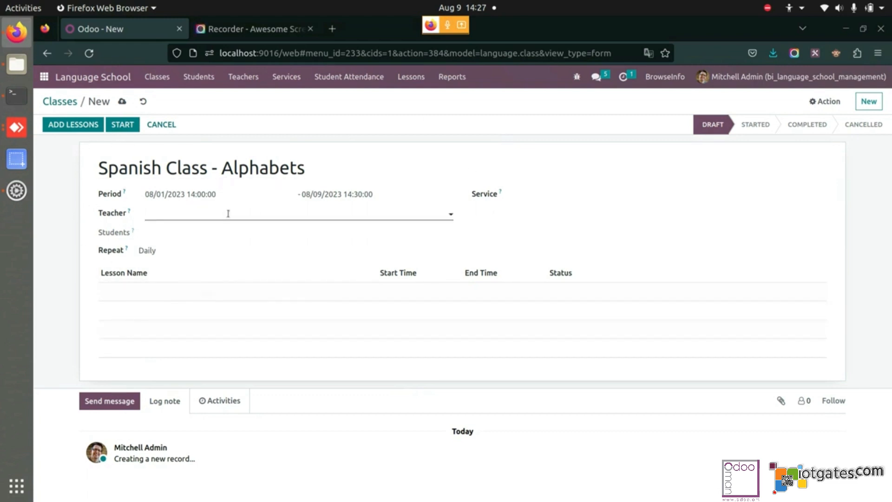
Assign the administrator user as the class's teacher and save the class record.
left_click(229, 214)
type("mit")
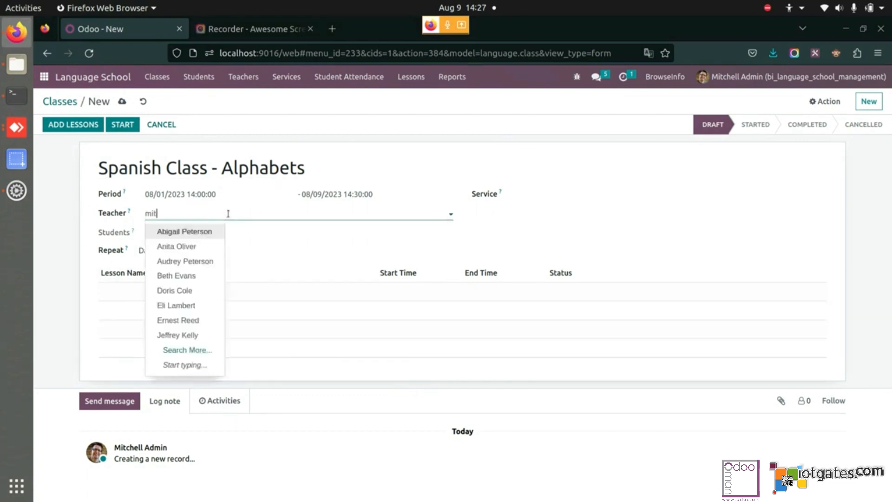
left_click(193, 232)
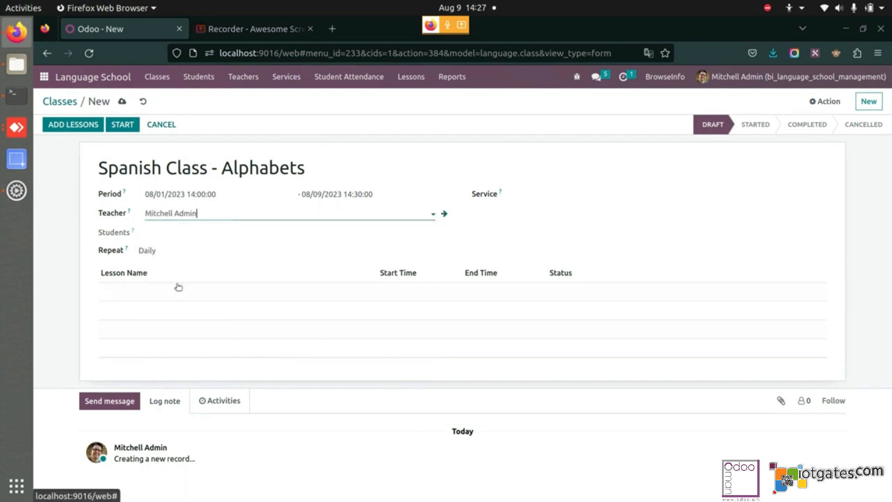
left_click(123, 101)
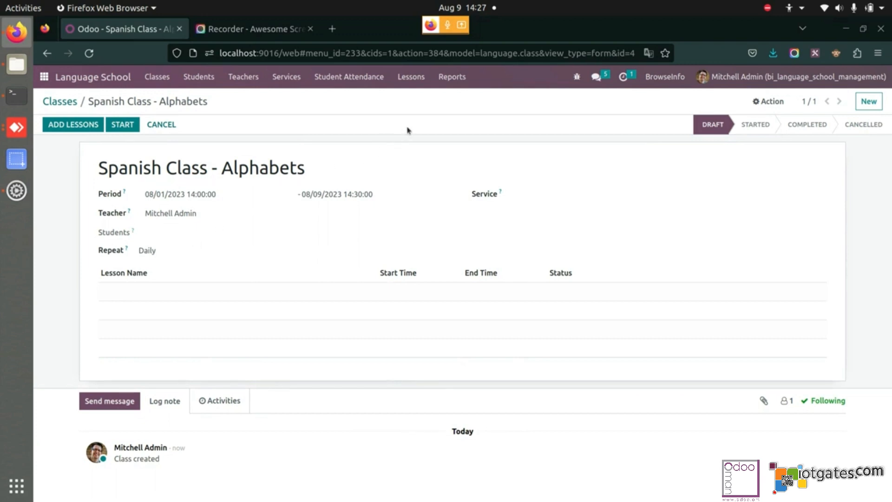
Create a new record in the Language School services and name it "Spanish Classes".
left_click(296, 84)
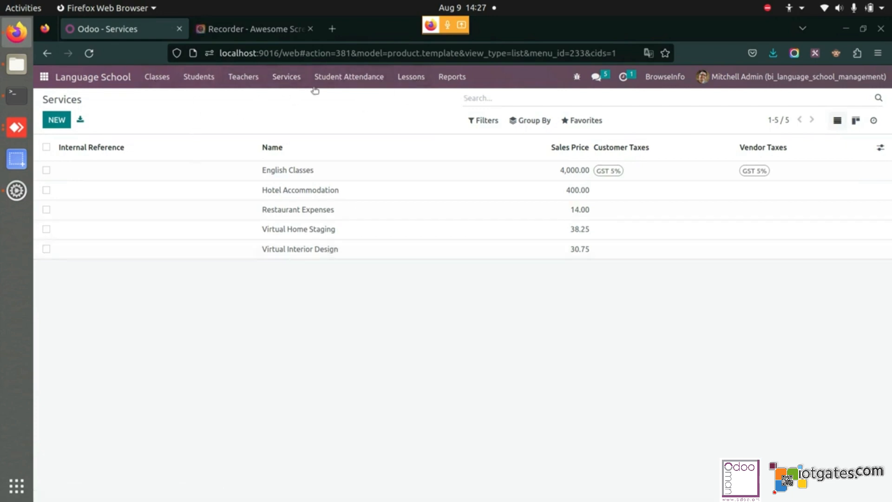
left_click(59, 120)
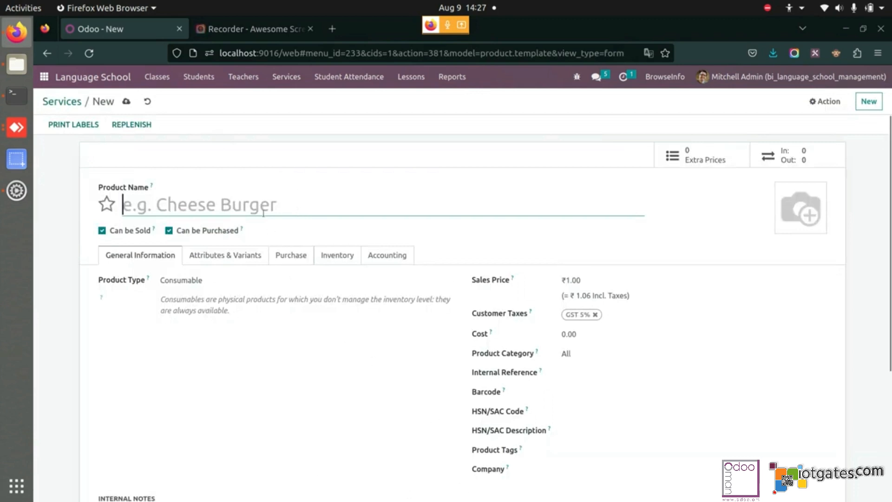
type("pa")
key("BackSpace")
key("BackSpace")
type("Spanish")
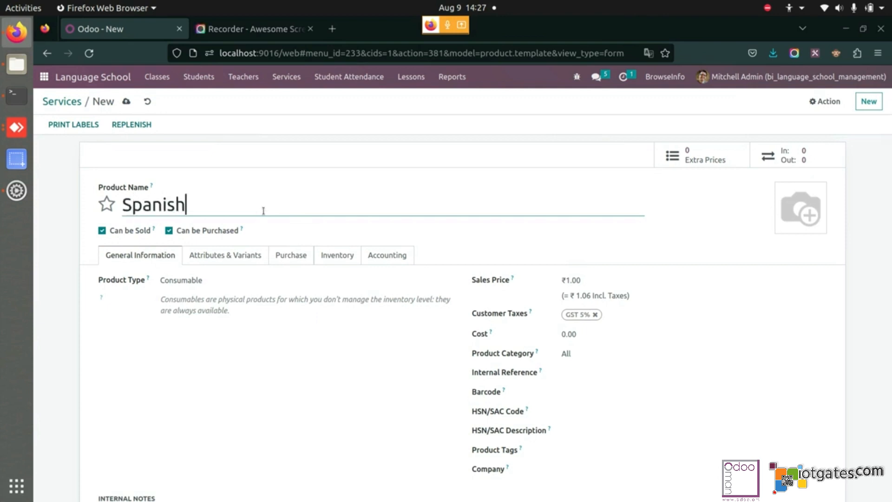
type(" Classes")
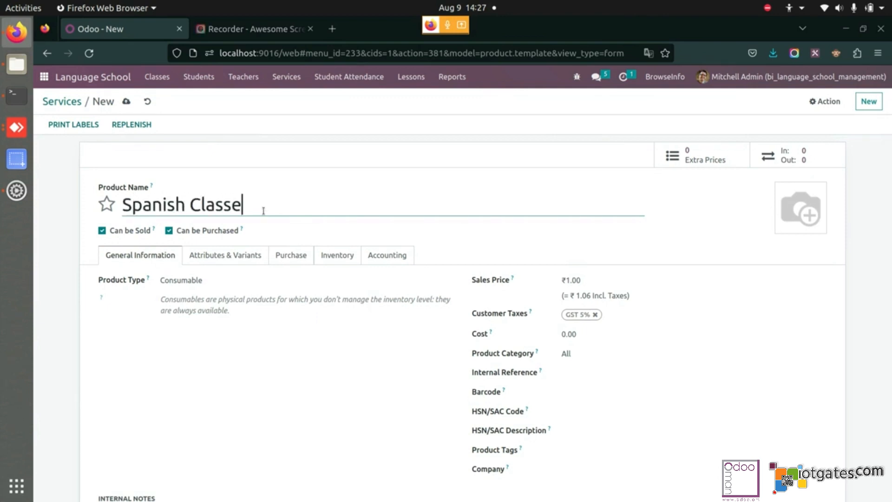
Set the product type to Service and the sales price to 6000, save the service, and return to the services list.
left_click(200, 285)
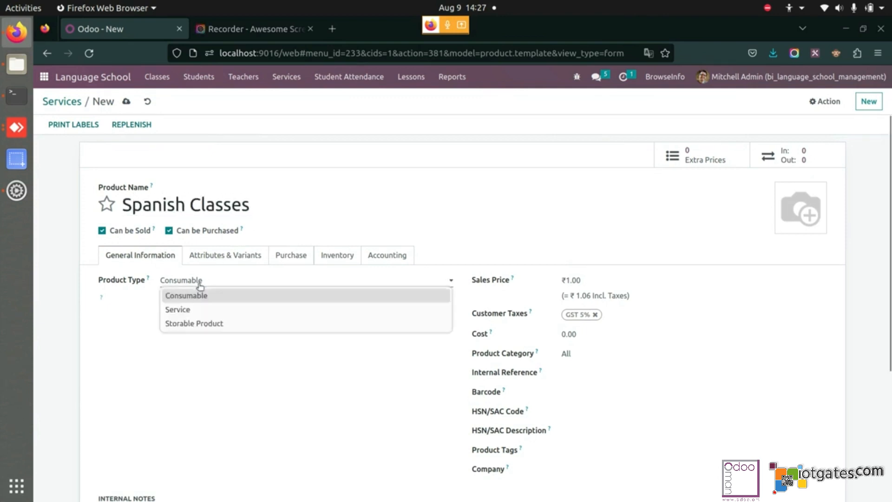
left_click(221, 312)
left_click(600, 265)
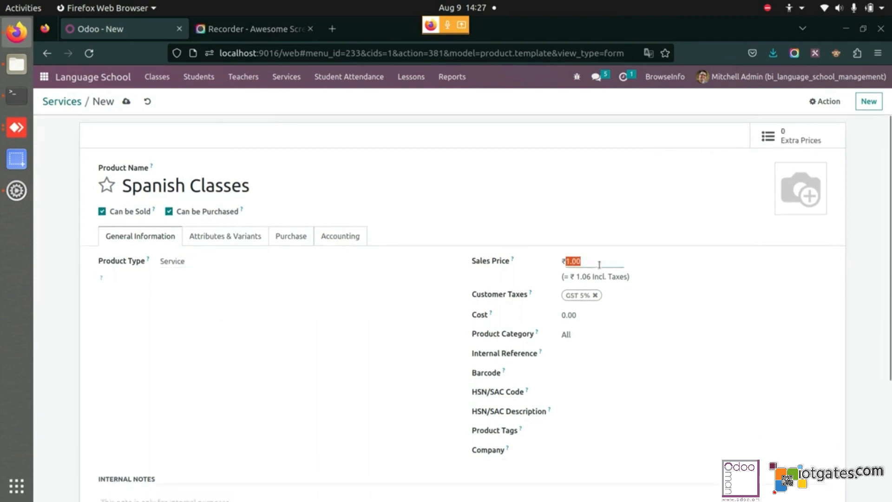
type("6000")
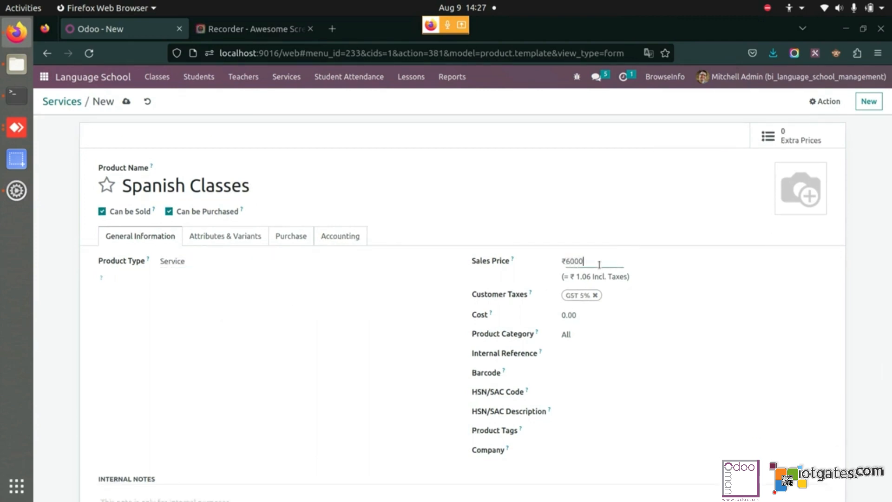
left_click(126, 101)
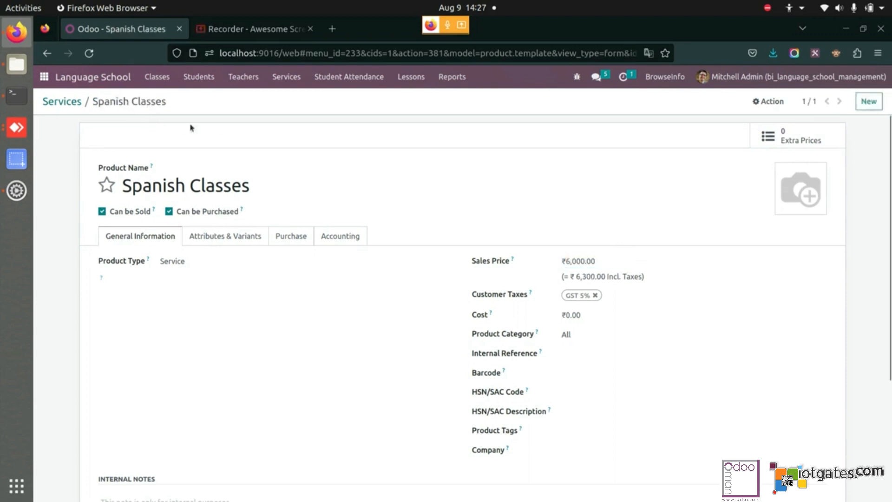
left_click(66, 103)
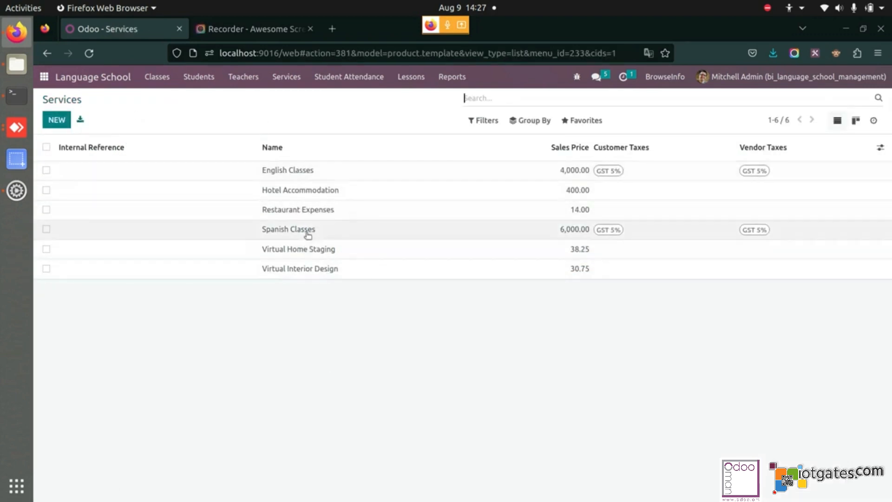
Reopen the "Spanish Class - Alphabets" class, assign Spanish Classes as its service, and save it.
left_click(161, 77)
left_click(122, 186)
left_click(577, 195)
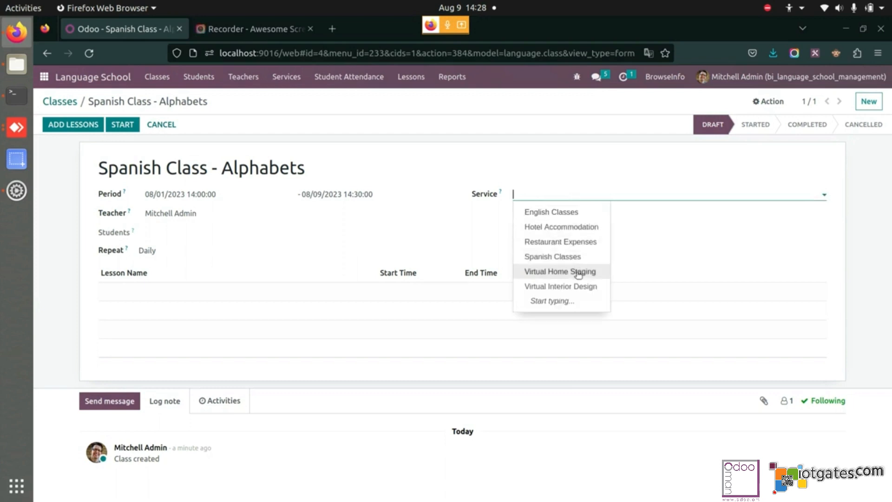
left_click(563, 257)
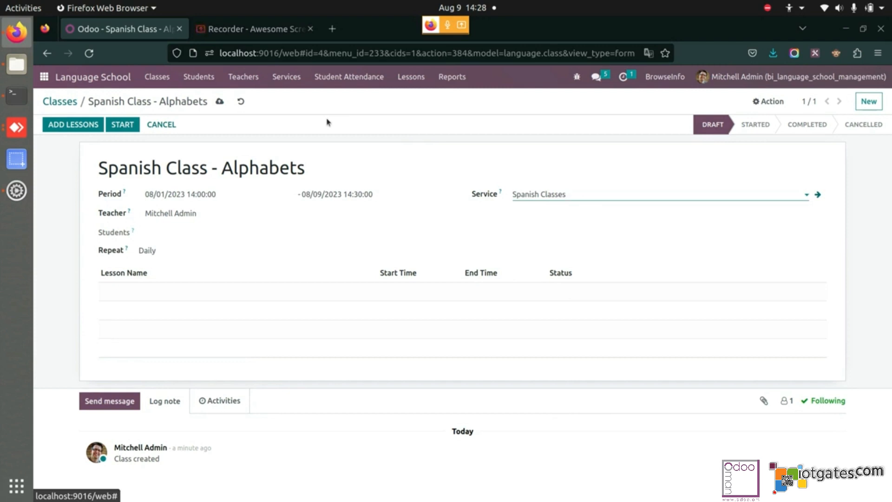
left_click(220, 101)
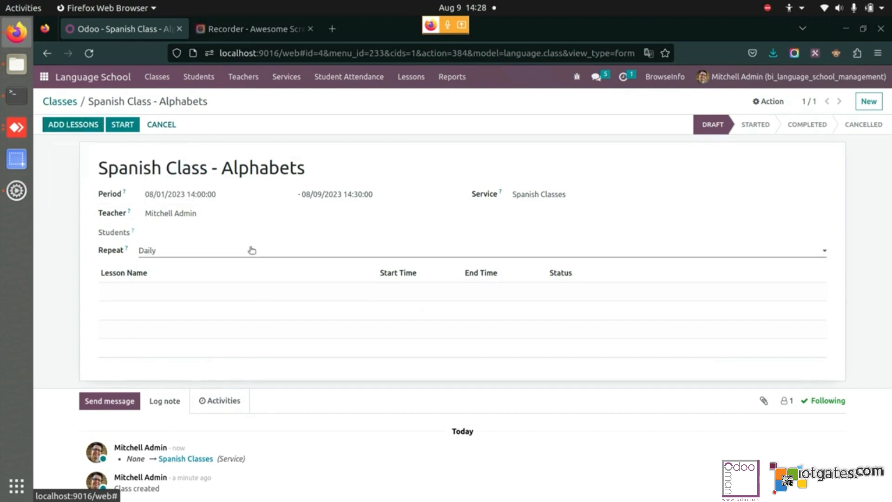
Try a weekly repeat on Friday for the class, restore the Daily repeat, and save the record.
left_click(252, 250)
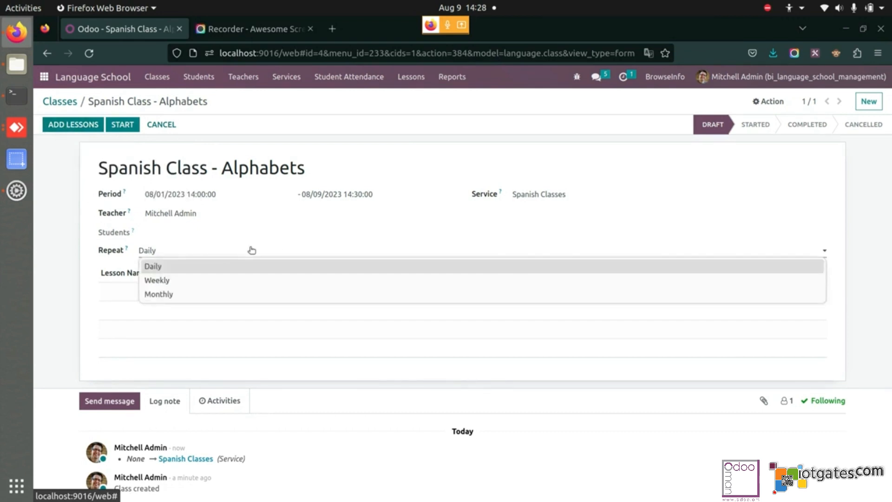
left_click(250, 287)
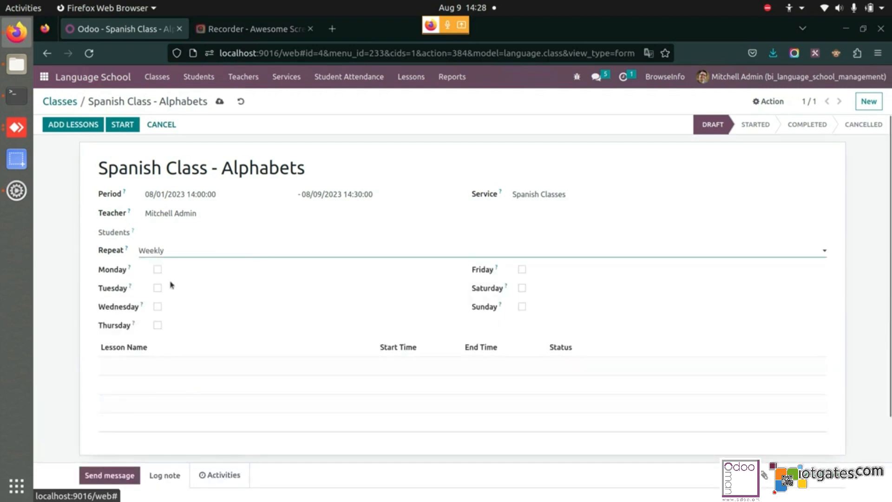
left_click(522, 269)
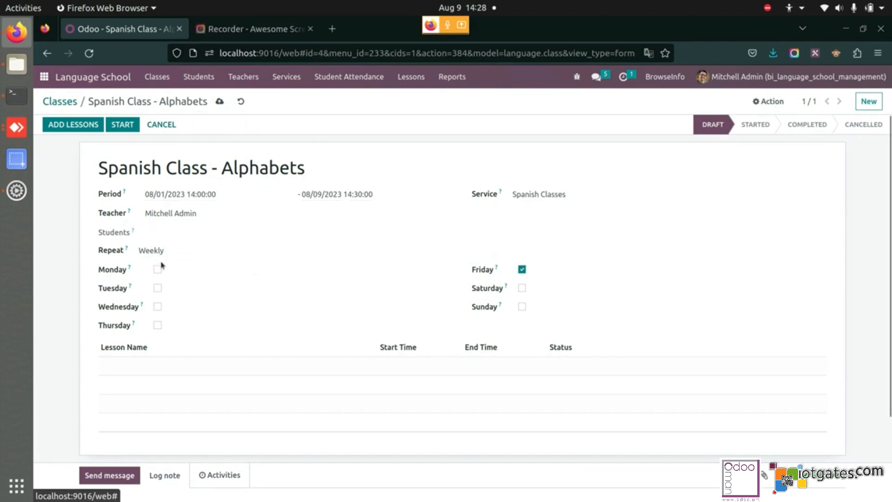
left_click(175, 257)
left_click(177, 266)
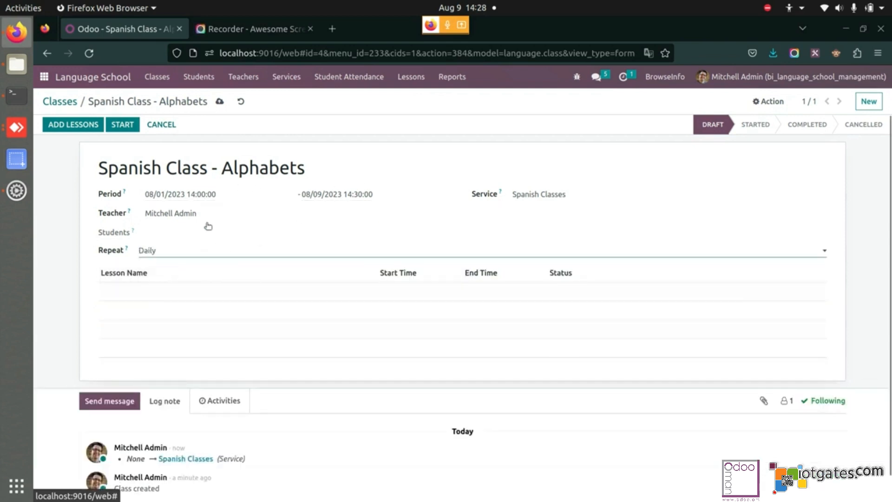
left_click(220, 102)
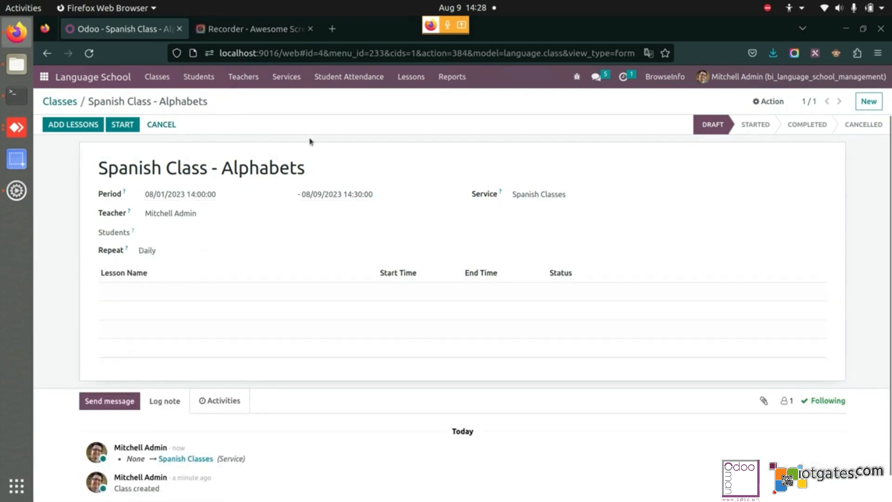
Start adding lessons to the class and try to add a lesson without selecting any students.
left_click(73, 129)
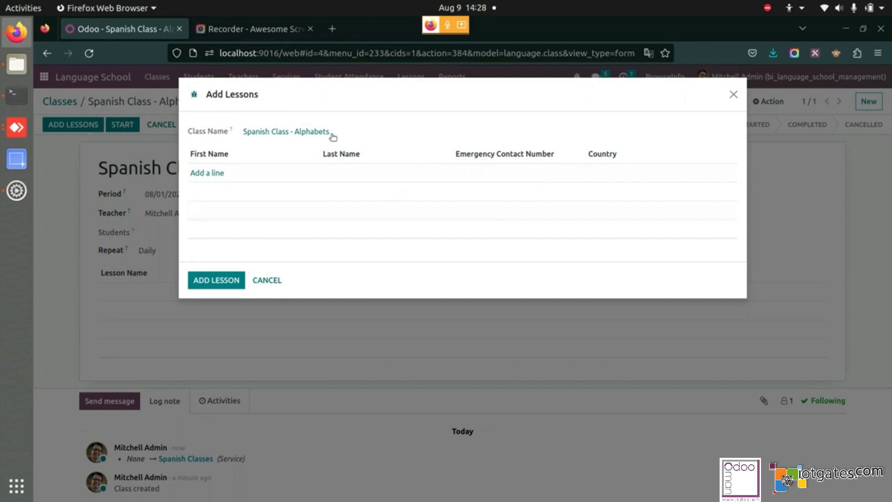
left_click(225, 283)
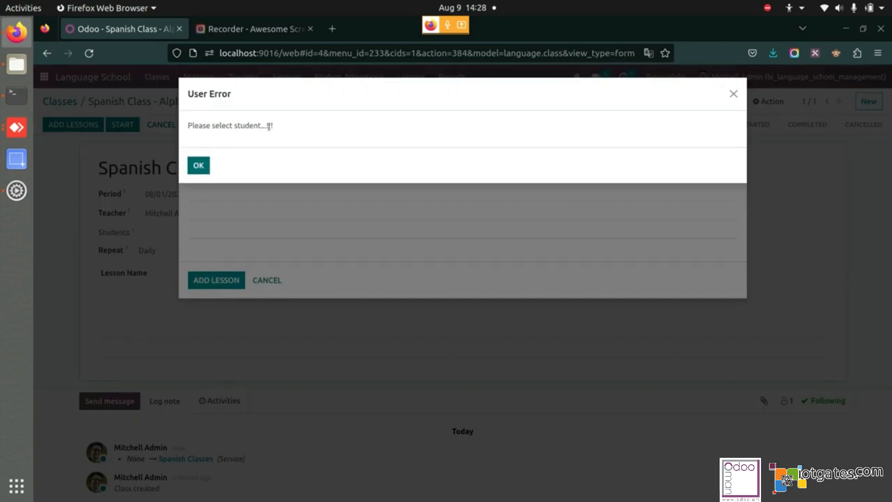
left_click(197, 166)
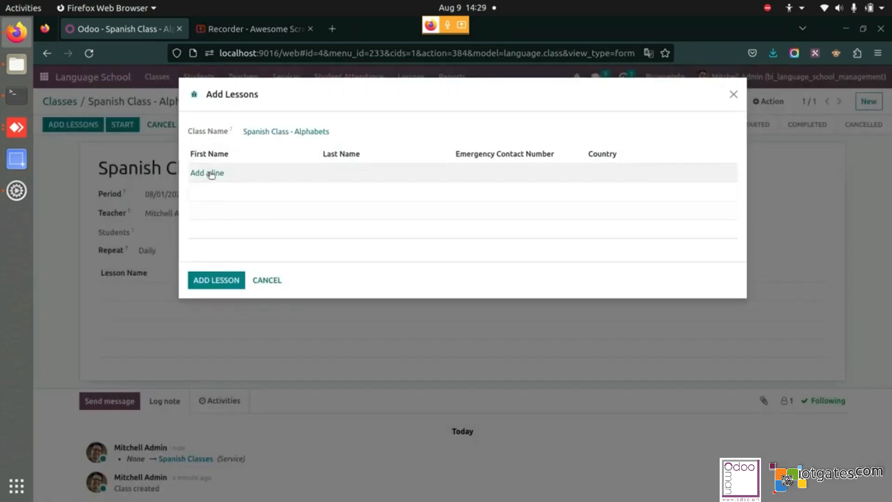
Create a male student with only a first name and gender, and add the class's lessons for this student.
left_click(211, 174)
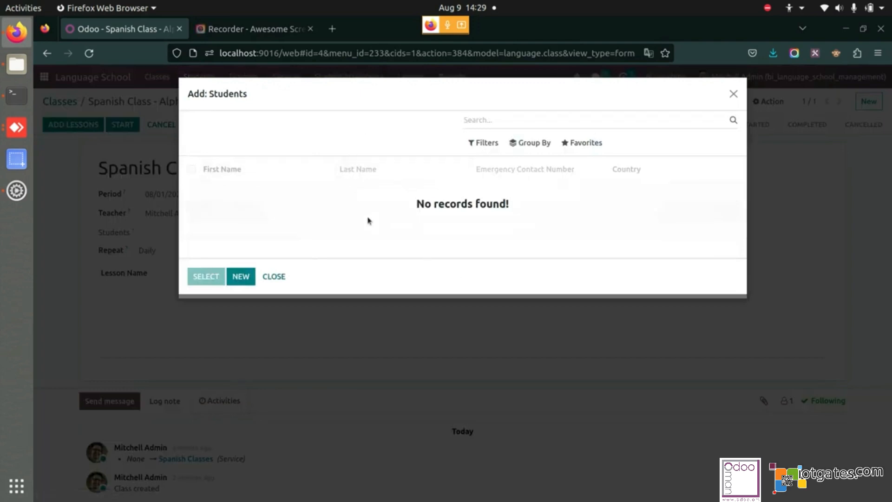
left_click(245, 277)
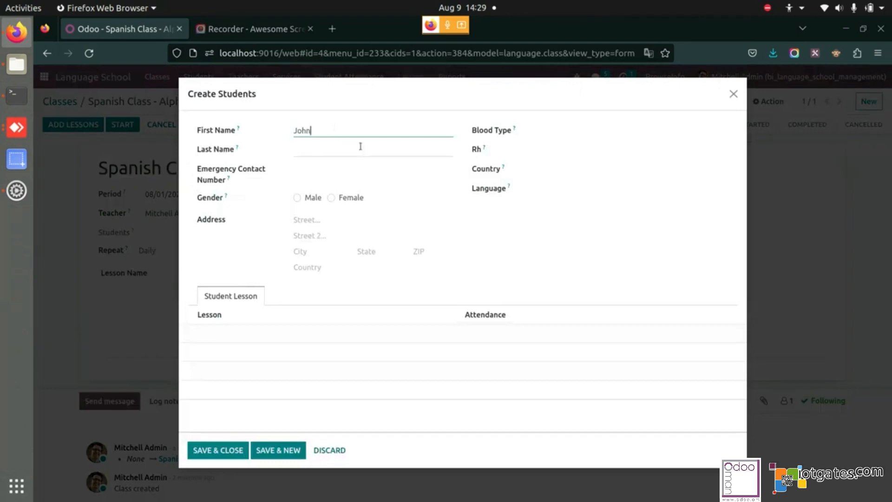
left_click(333, 198)
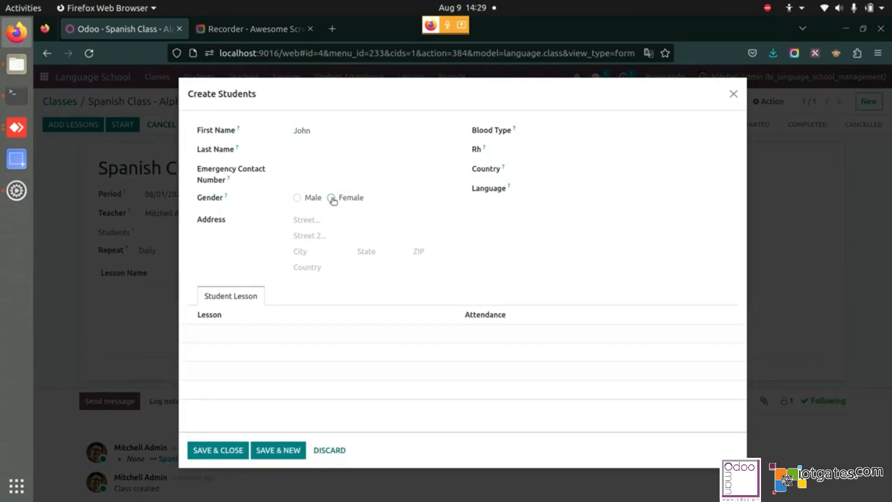
left_click(297, 199)
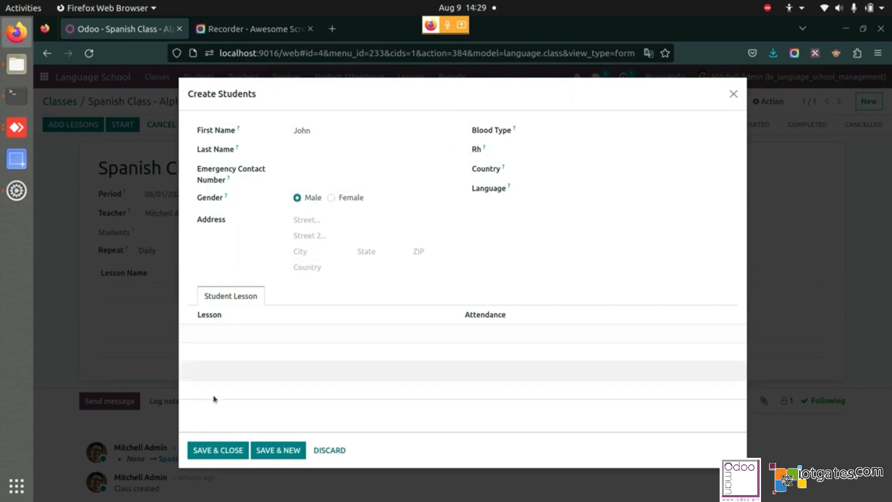
left_click(235, 451)
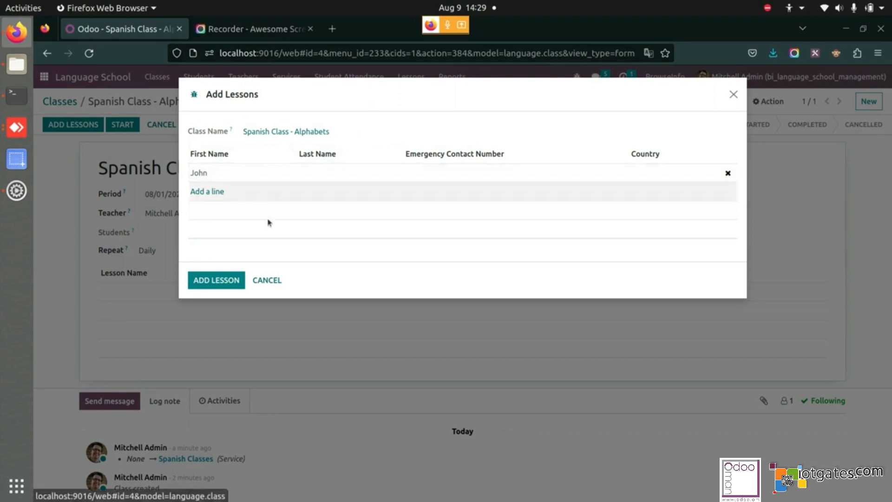
left_click(238, 280)
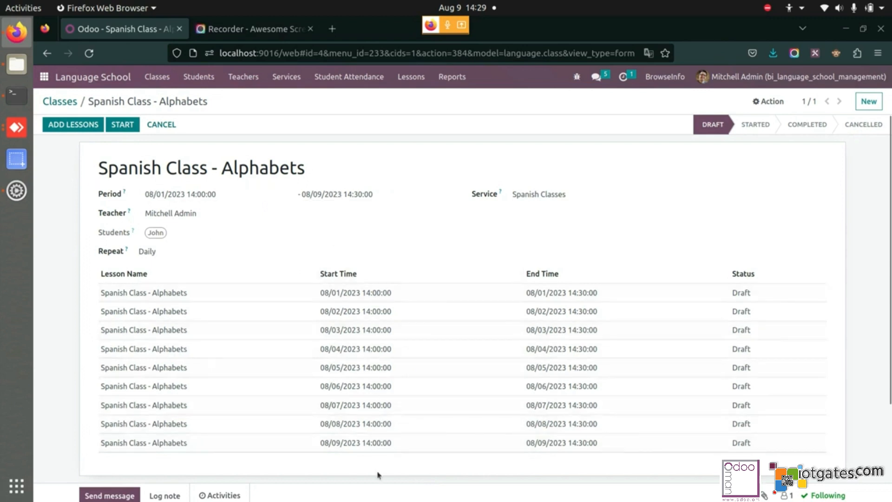
Create a female student with only a first name and gender, and add the class's lessons for this student.
left_click(94, 125)
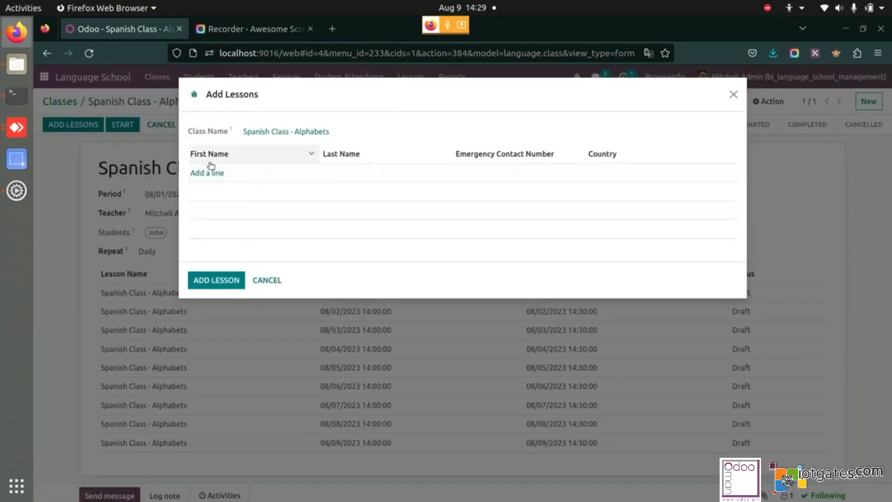
left_click(210, 174)
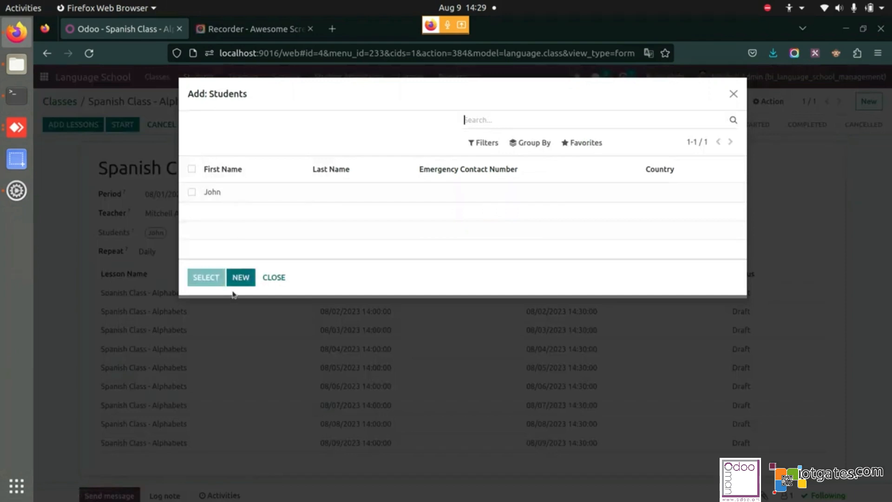
left_click(239, 278)
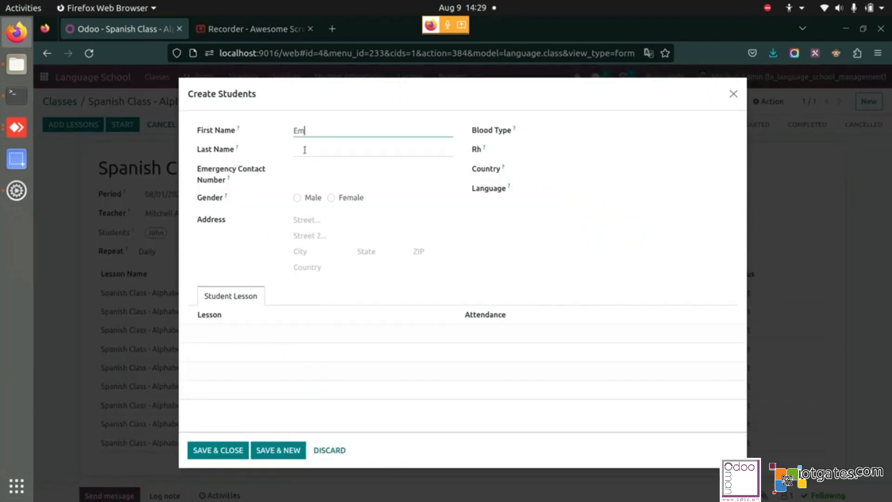
left_click(331, 197)
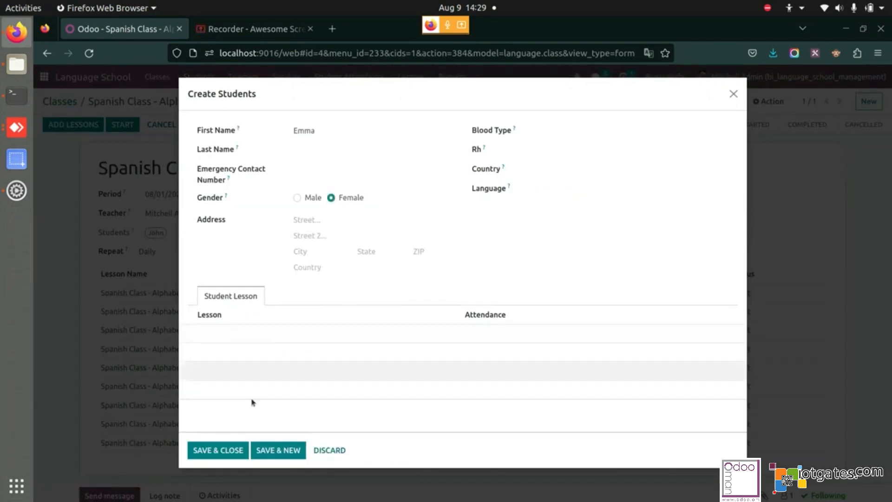
left_click(227, 449)
left_click(215, 279)
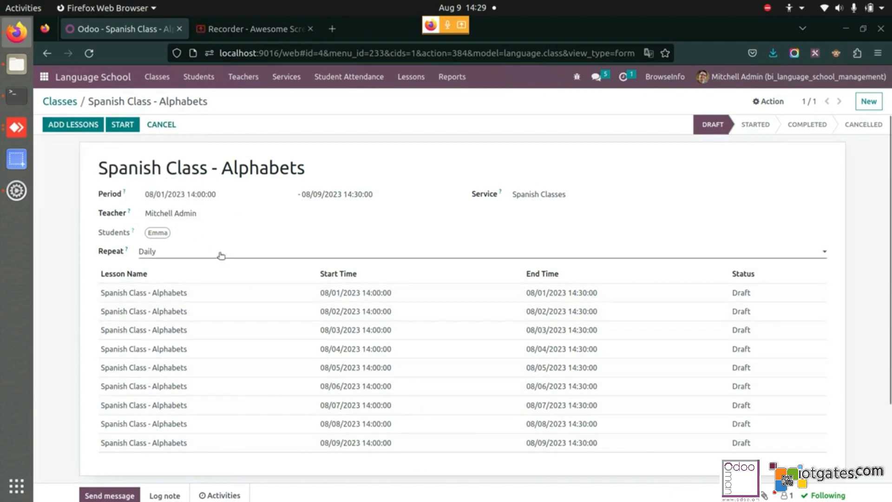
Open the 08/01/2023 lesson from the lessons list to examine its period, teacher, students and service, and return to the list.
left_click(59, 101)
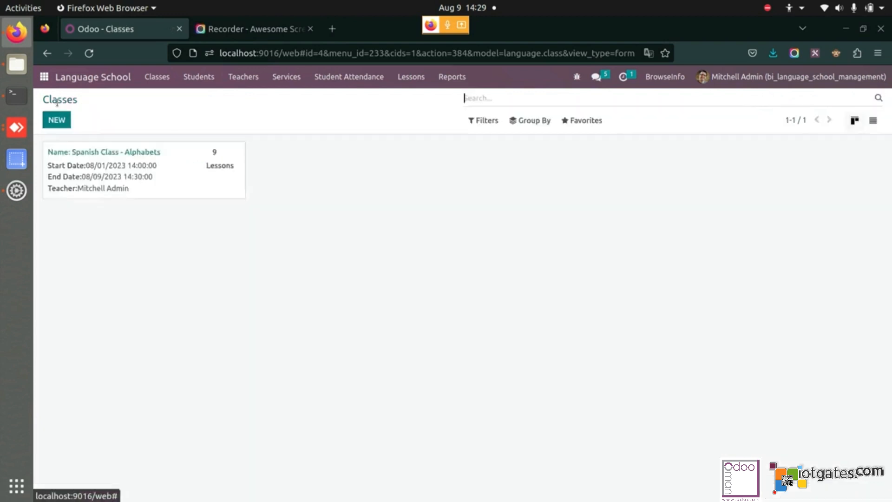
left_click(410, 78)
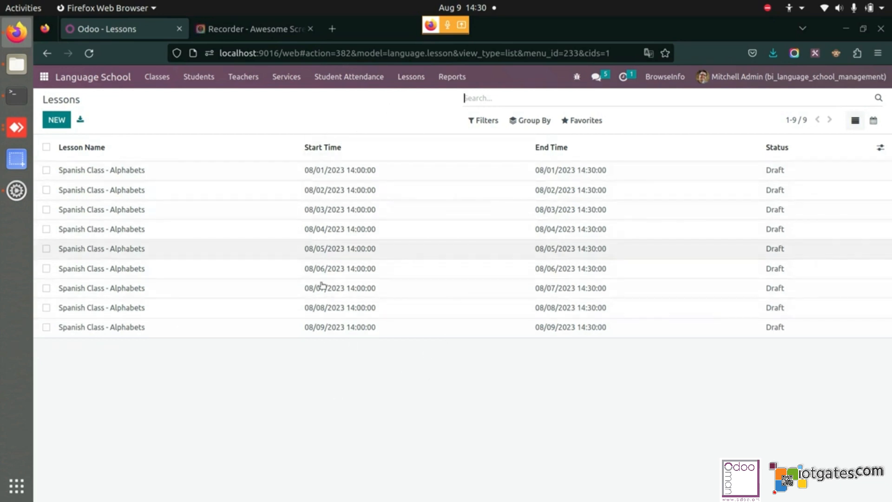
left_click(370, 179)
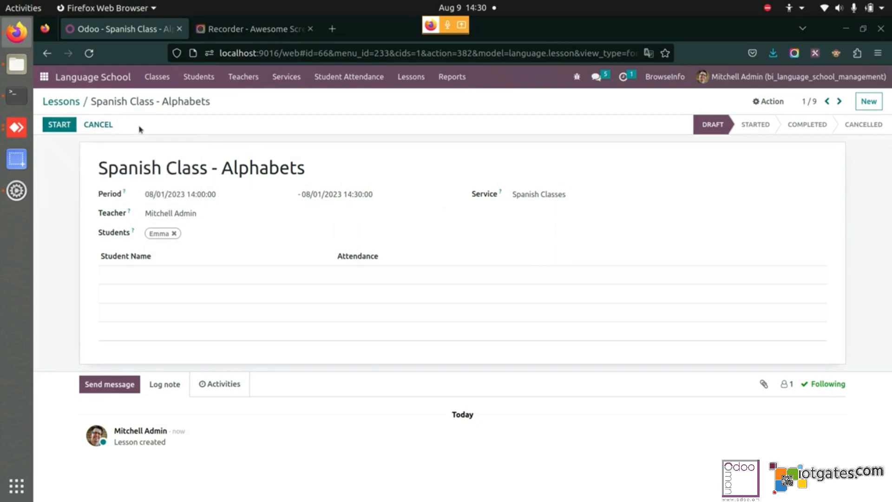
left_click(60, 101)
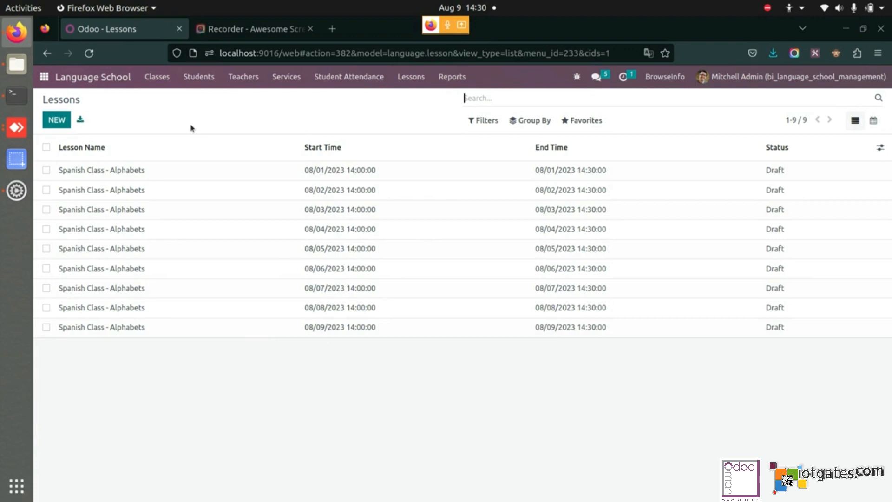
Create a lesson named Extra Class with its period starting and ending on 08/09/2023 at 14:30.
left_click(57, 119)
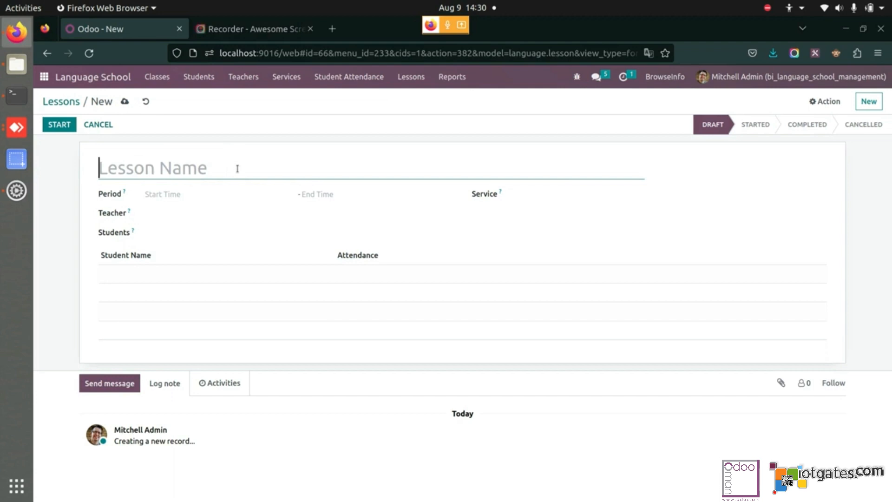
type("Extra Class")
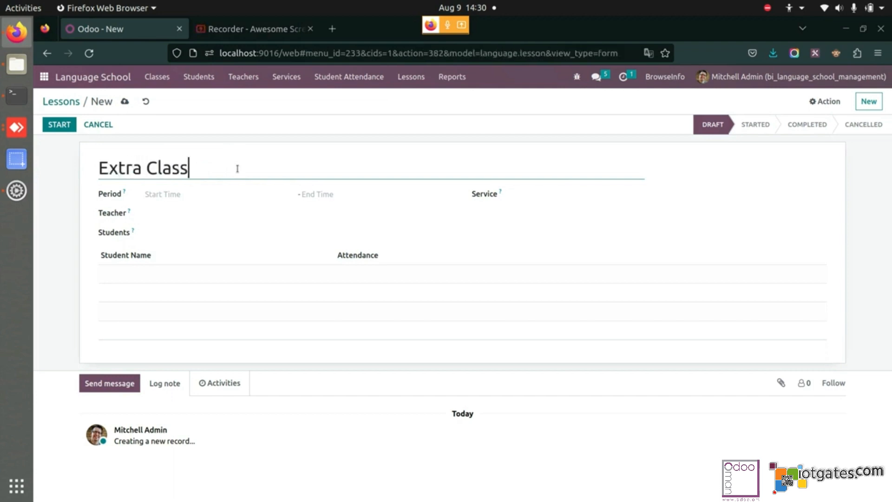
left_click(213, 194)
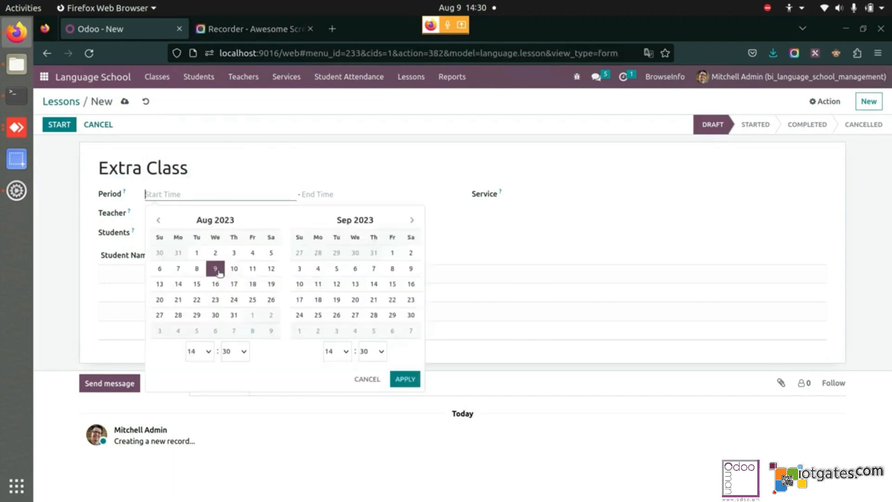
left_click(219, 273)
left_click(210, 273)
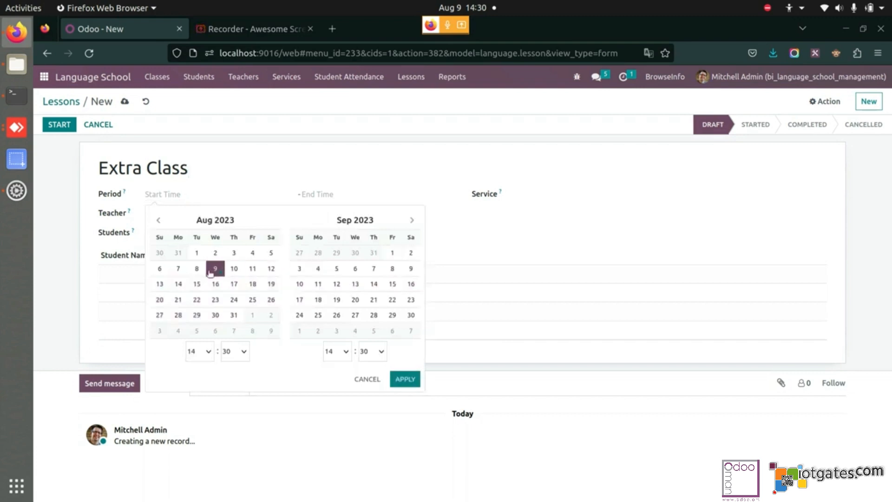
left_click(395, 381)
Assign the administrator as teacher and the female student to the Extra Class lesson, save it, and return to the lessons list.
left_click(201, 212)
type("m")
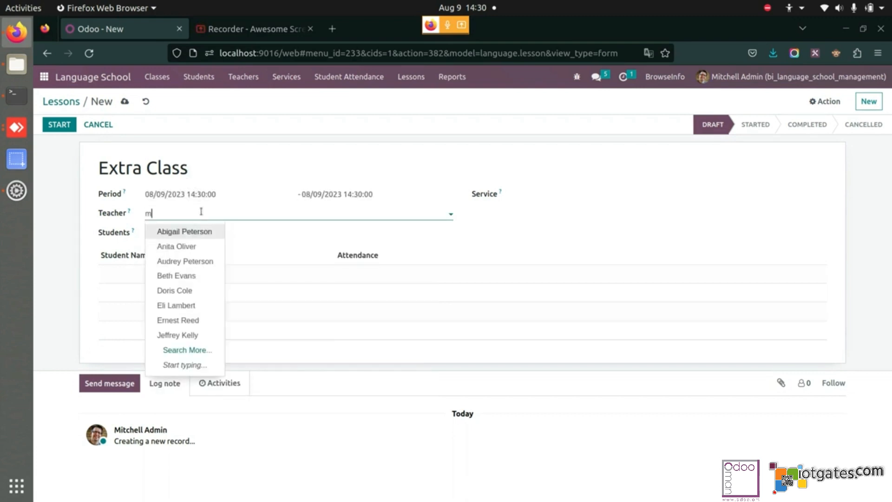
type("i")
left_click(190, 231)
left_click(170, 229)
left_click(166, 265)
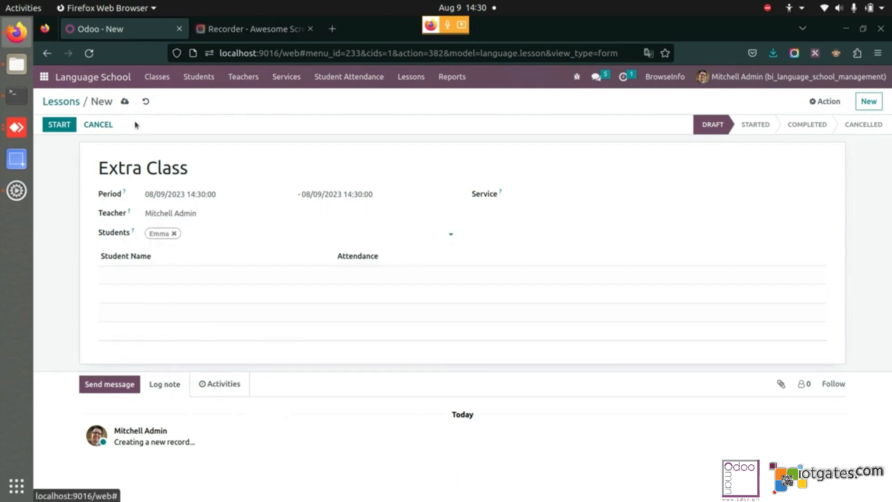
left_click(125, 101)
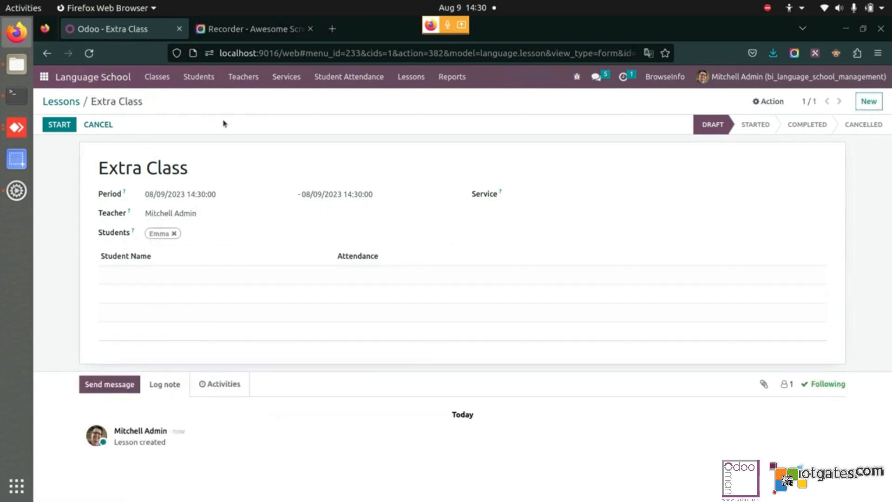
left_click(61, 104)
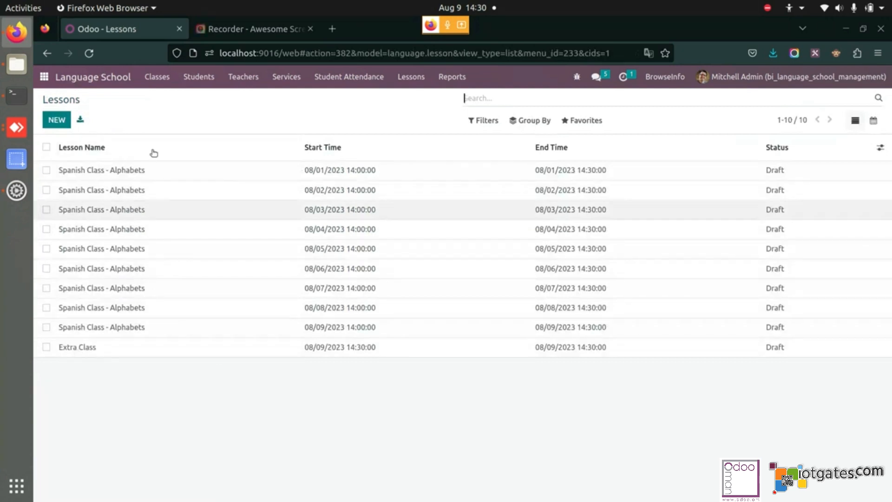
Reopen the Extra Class lesson, add the male student to its students, and save it.
left_click(153, 84)
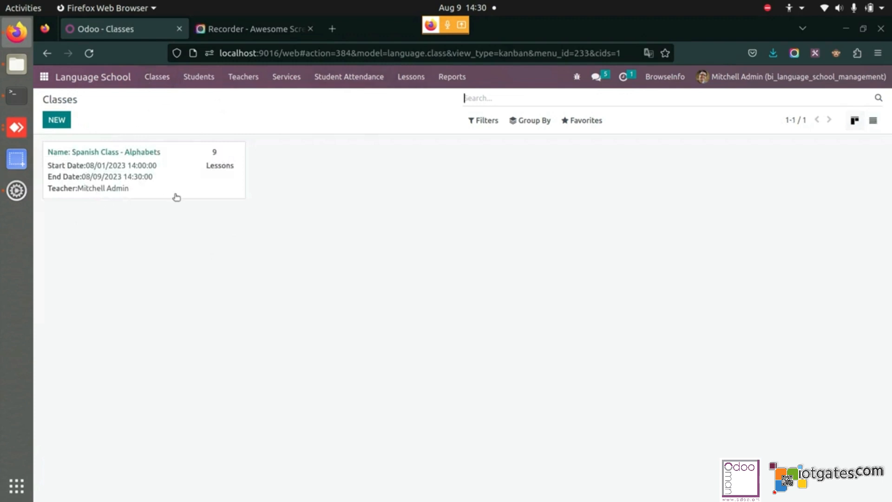
left_click(416, 76)
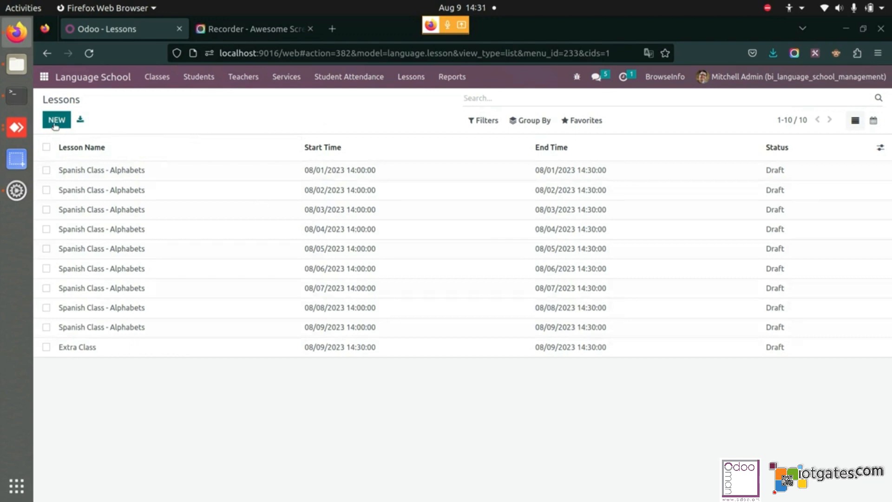
left_click(165, 350)
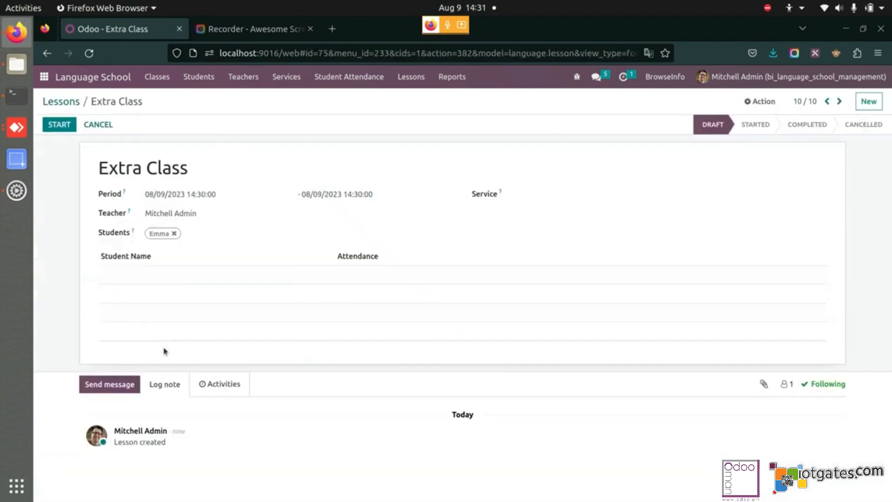
left_click(216, 237)
left_click(220, 252)
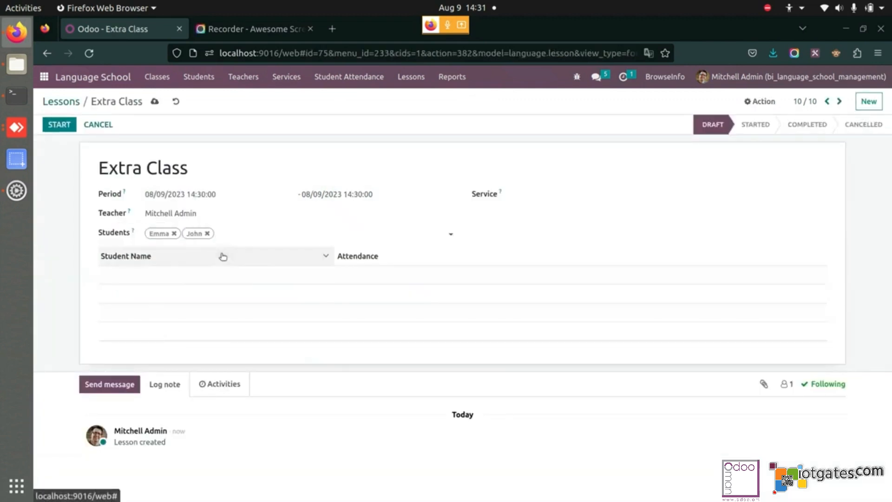
left_click(151, 101)
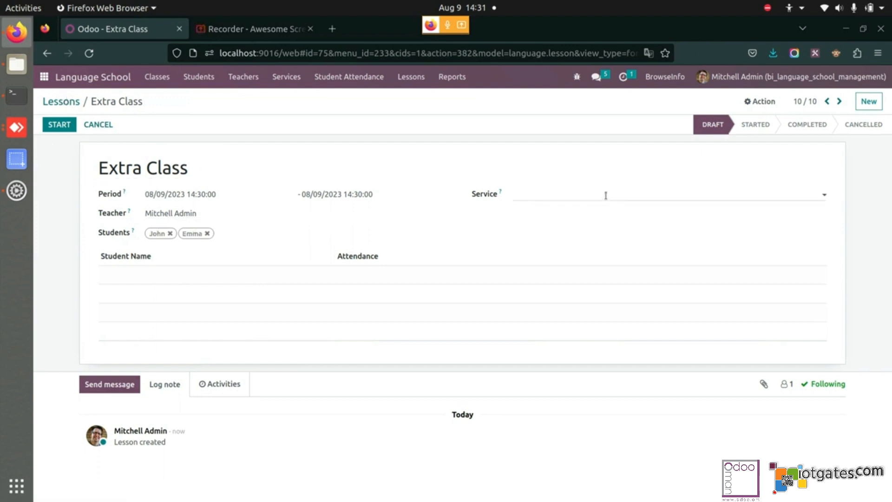
Assign Spanish Classes as the Extra Class lesson's service, save it, and return to the lessons list.
left_click(605, 195)
left_click(564, 256)
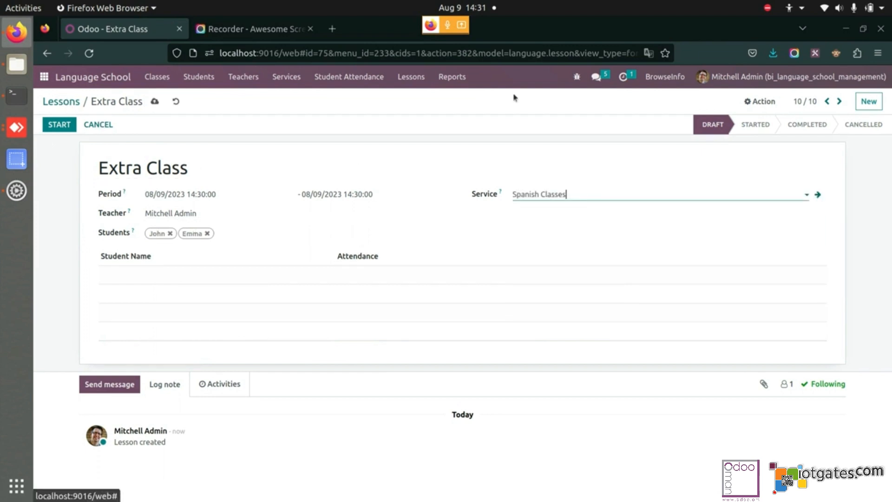
left_click(155, 101)
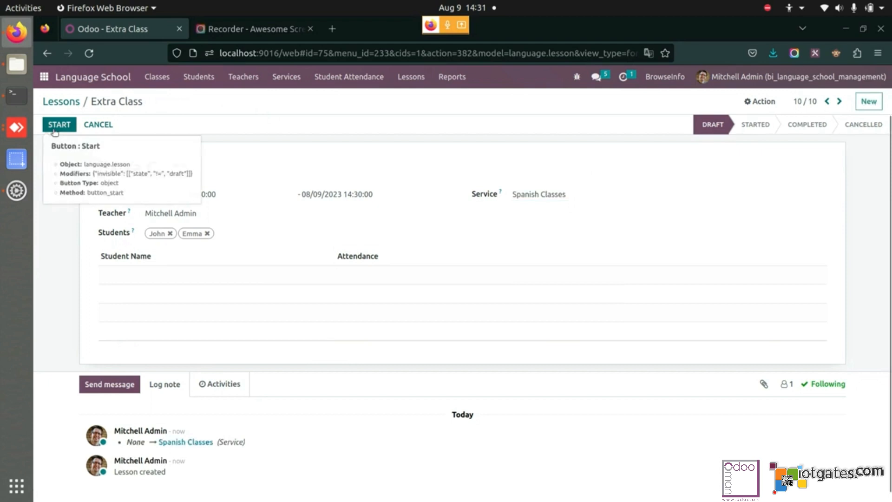
left_click(66, 105)
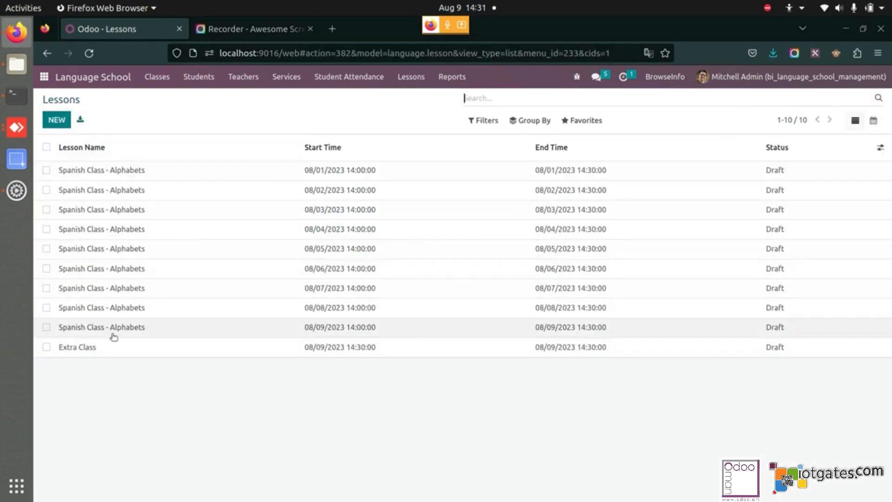
View the classes overview and the students list, examine the fields of a blank student form, and return to the students list.
left_click(157, 79)
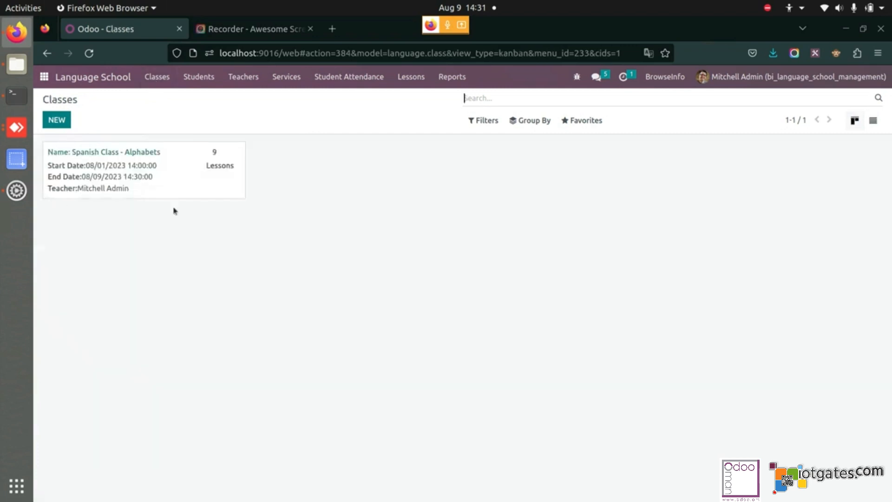
left_click(201, 78)
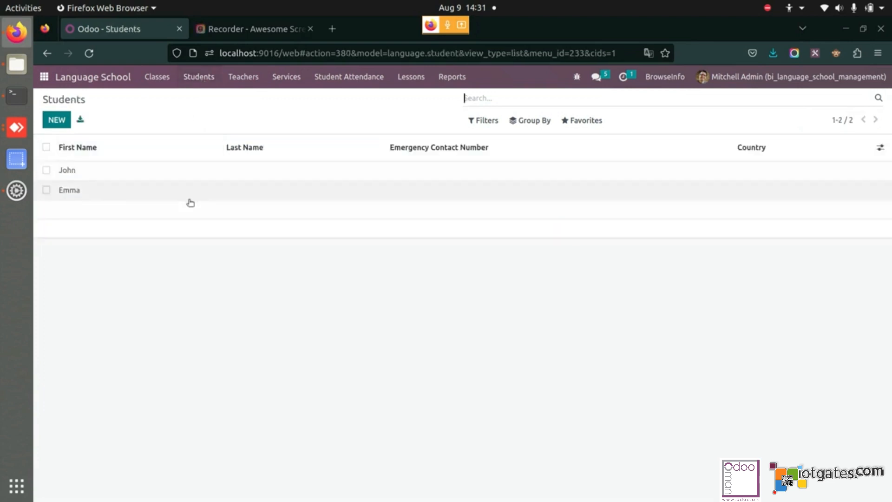
left_click(57, 120)
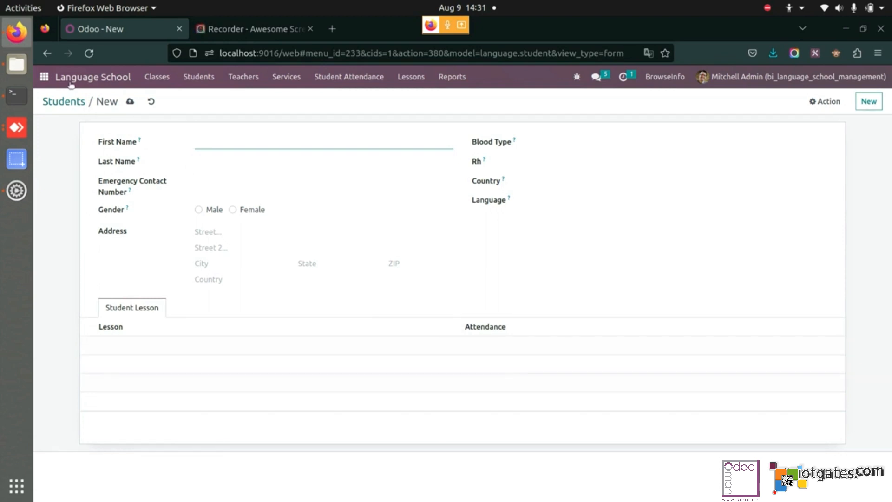
left_click(68, 102)
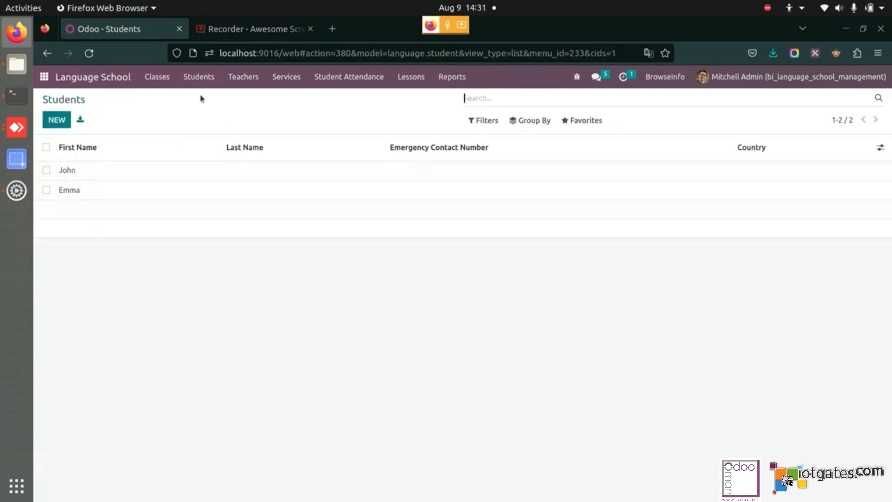
Open the teachers overview and look through the employee cards.
left_click(241, 76)
scroll(327, 369, "down", 3)
scroll(327, 370, "up", 3)
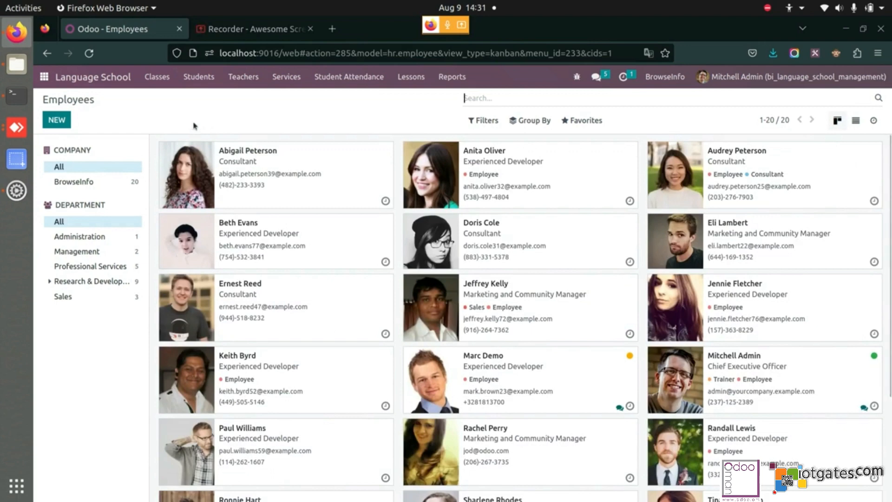
Examine the work, private and HR settings fields of a blank employee form, and return to the employees overview.
left_click(55, 120)
scroll(241, 363, "down", 3)
scroll(240, 363, "up", 3)
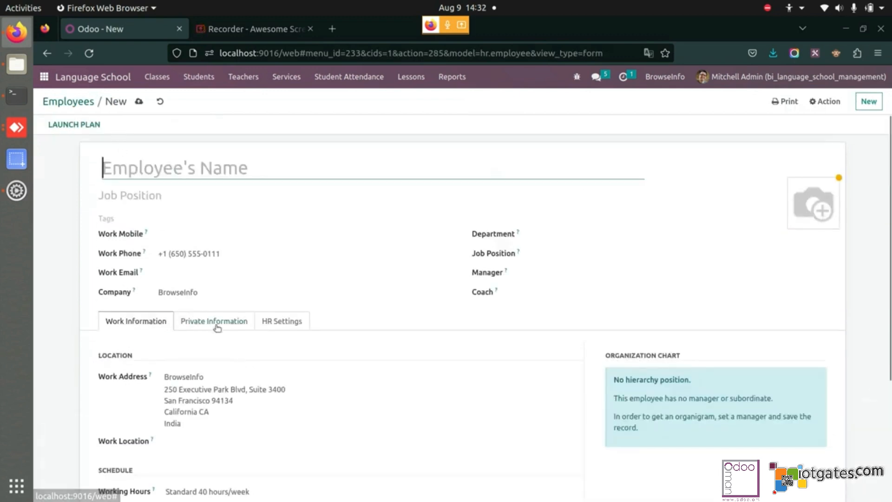
scroll(217, 328, "down", 3)
scroll(216, 325, "up", 3)
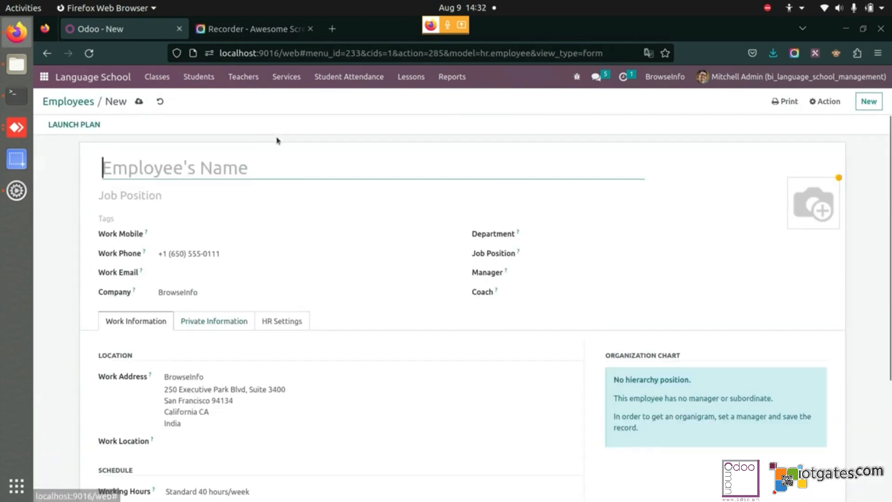
left_click(335, 158)
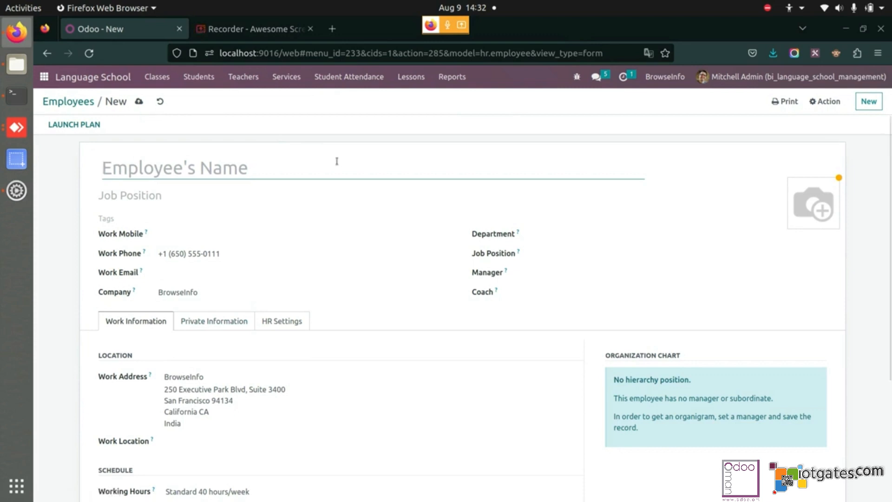
scroll(343, 287, "down", 3)
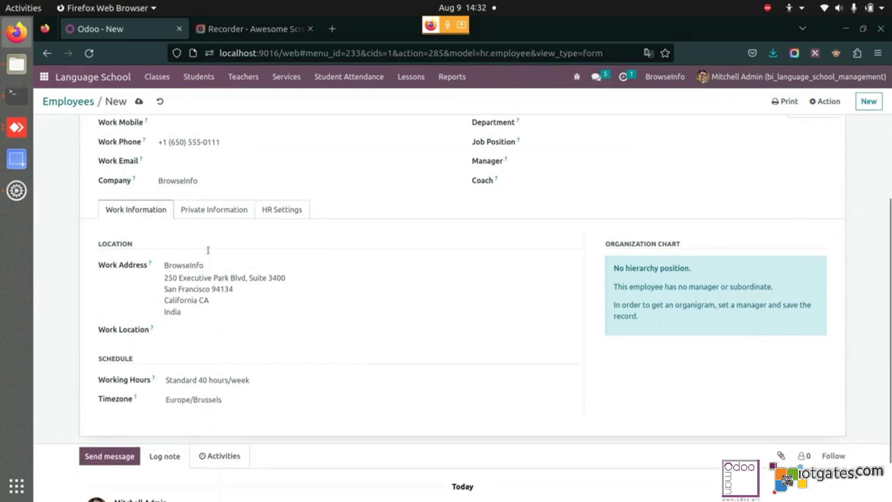
left_click(227, 209)
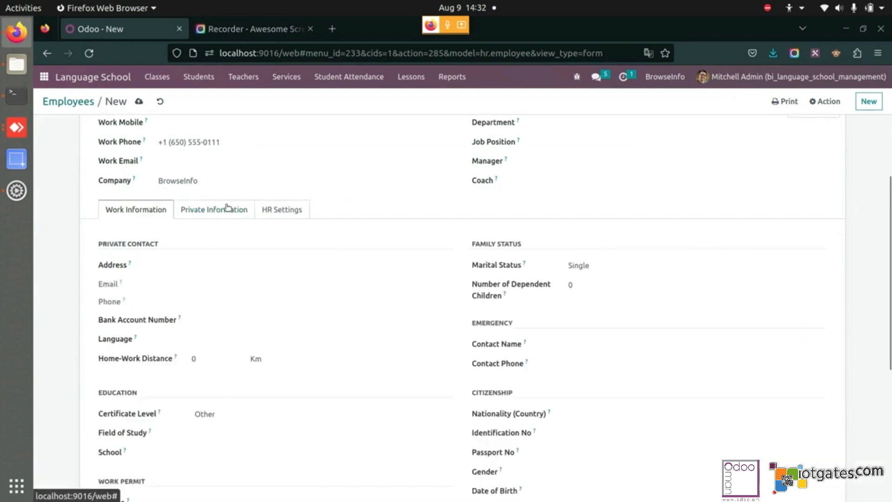
left_click(295, 216)
left_click(136, 273)
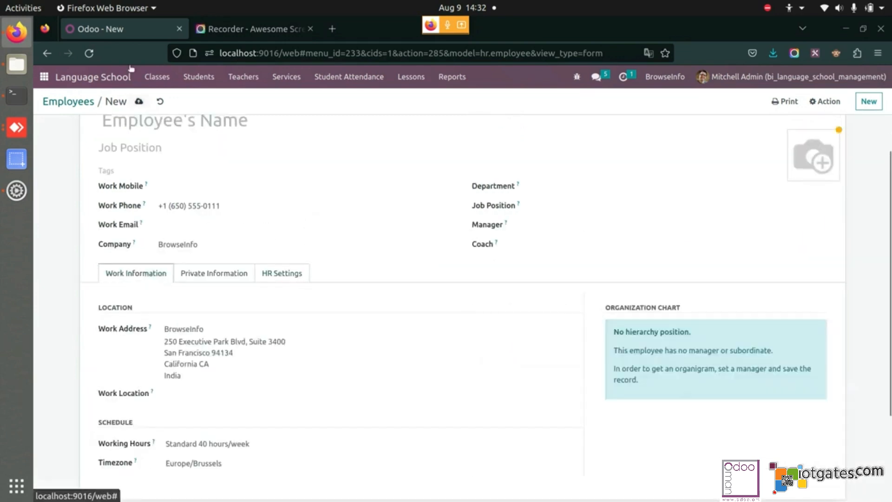
scroll(218, 239, "up", 2)
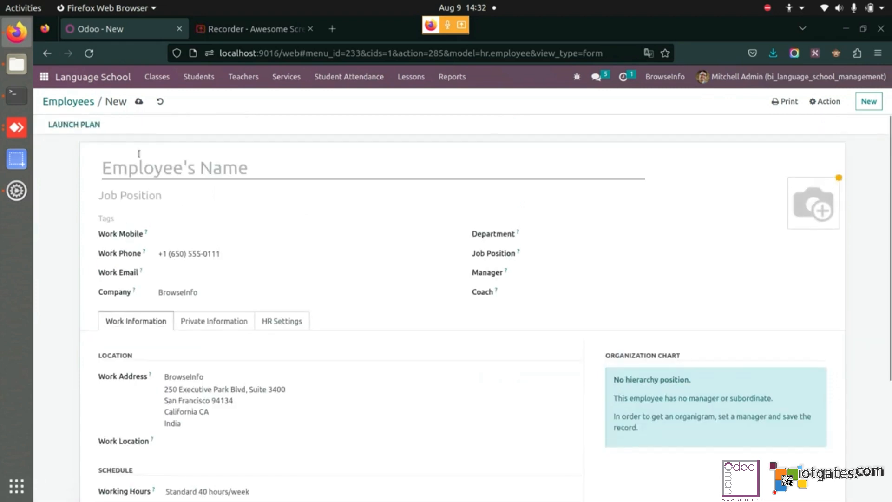
left_click(70, 102)
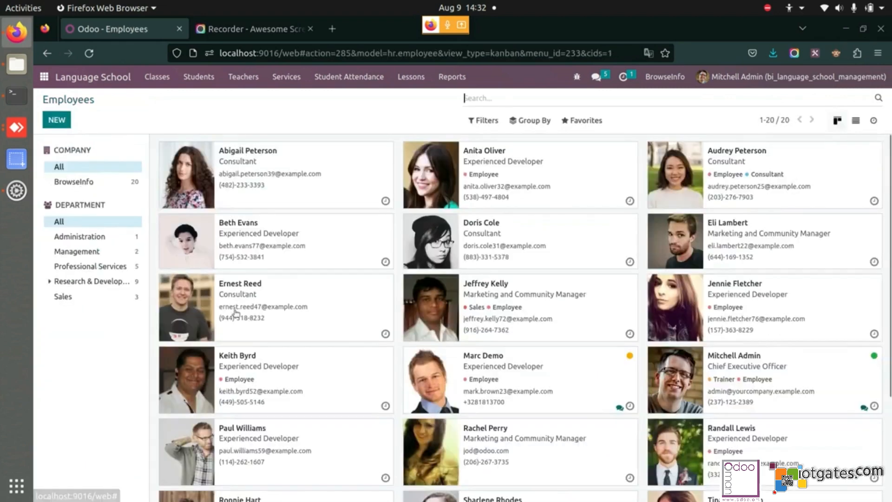
Review the services list, the student attendance records, the available reports and the classes overview.
left_click(284, 76)
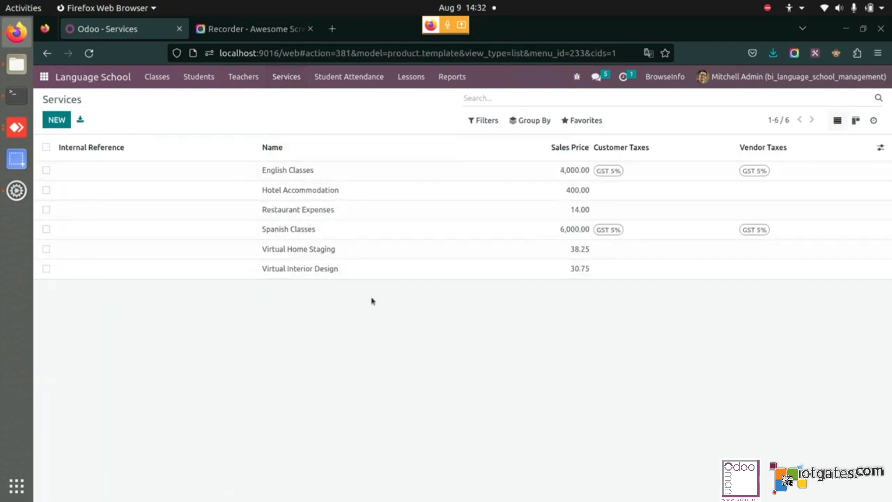
left_click(370, 83)
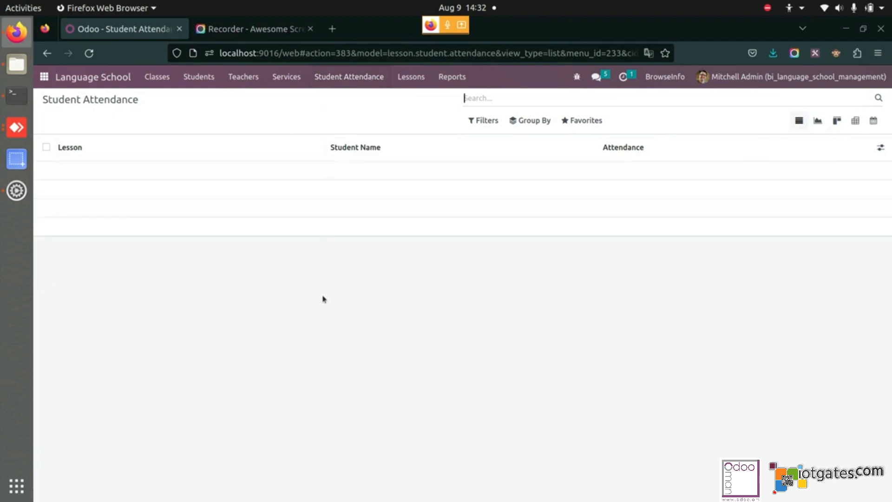
left_click(457, 75)
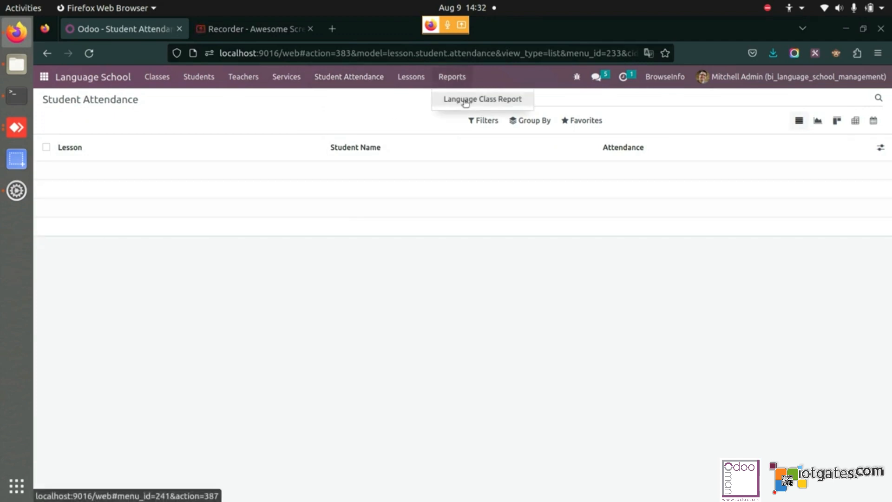
left_click(379, 113)
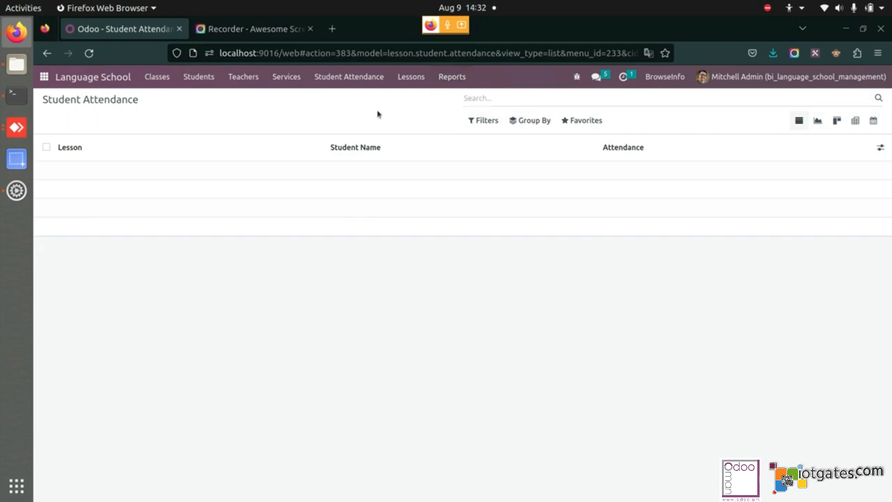
left_click(151, 84)
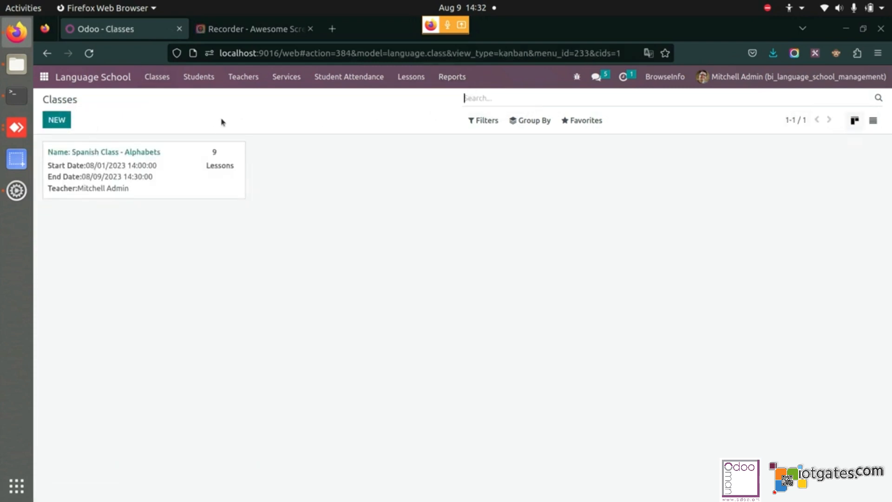
Open the Spanish Class - Alphabets lesson of 08/01/2023 from the lessons list, start it, and mark it as completed.
left_click(425, 76)
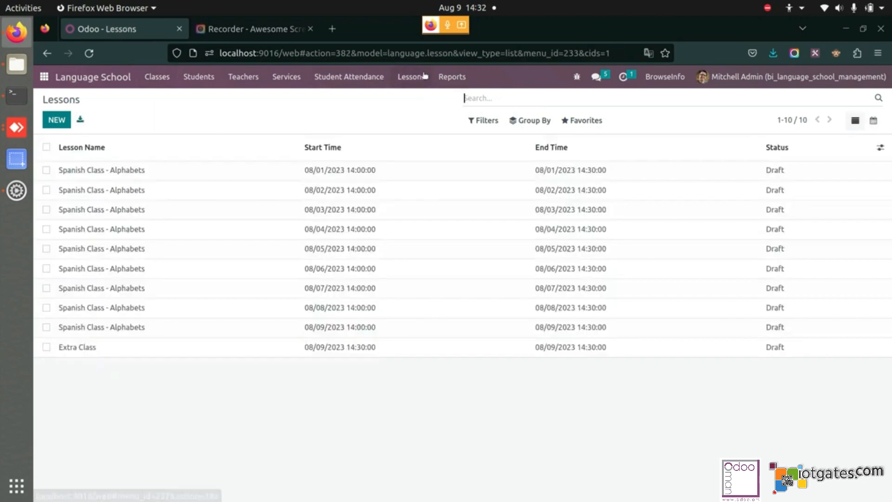
left_click(262, 181)
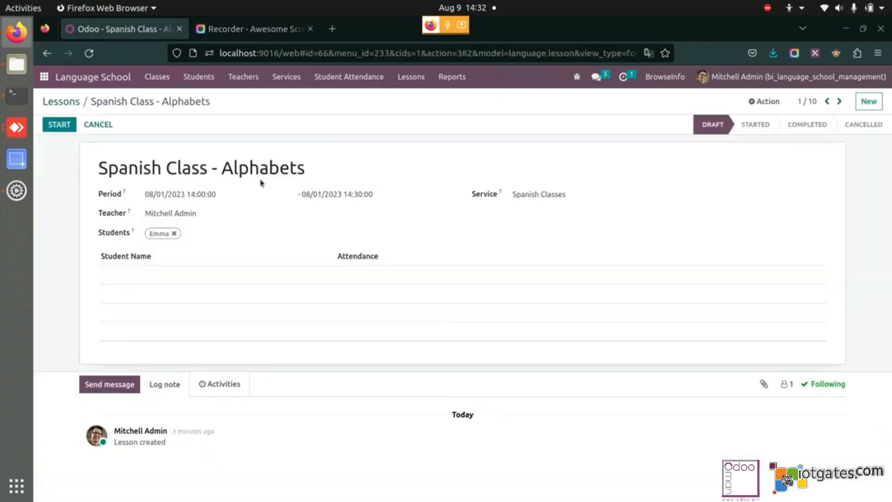
left_click(70, 126)
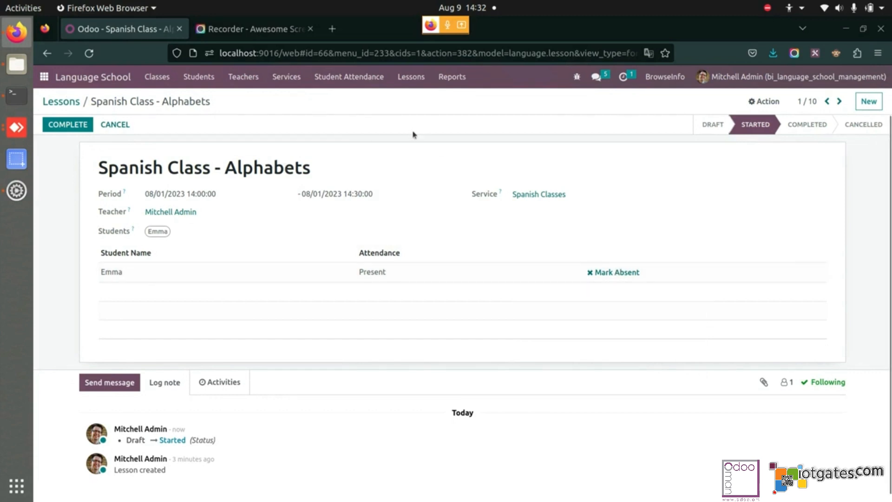
left_click(81, 124)
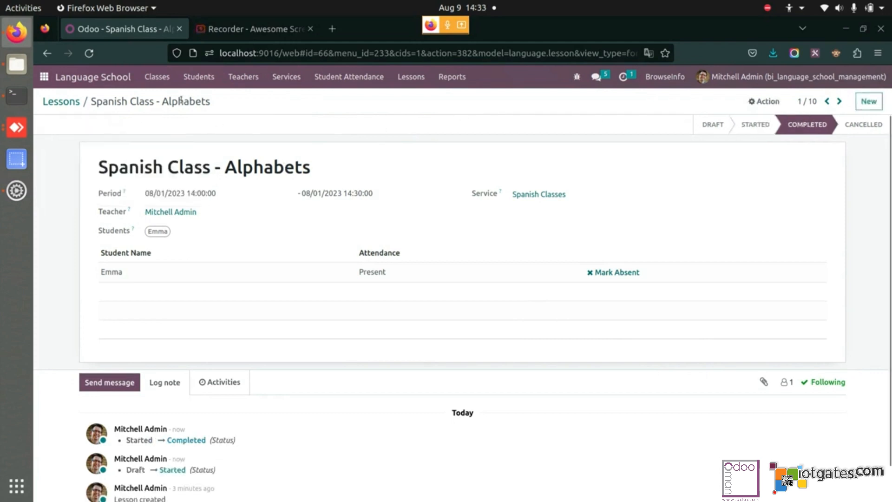
Open the Spanish Class - Alphabets class record, start the class, and mark it as completed.
left_click(170, 79)
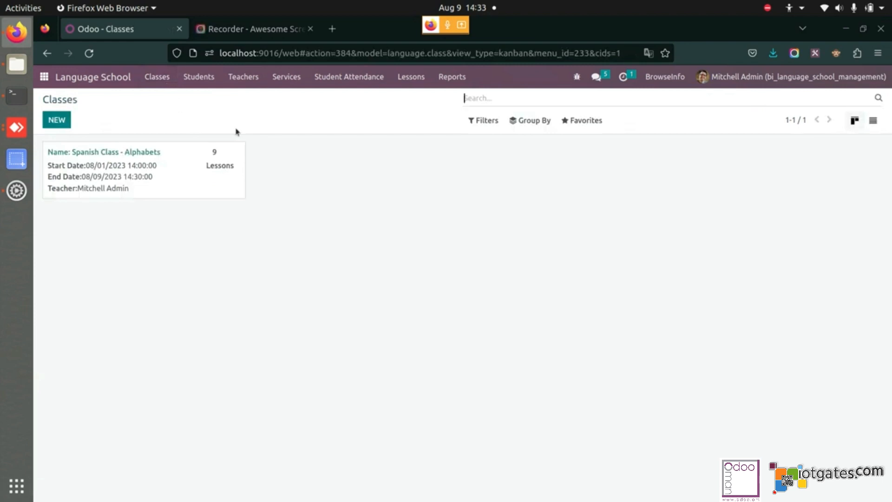
left_click(180, 186)
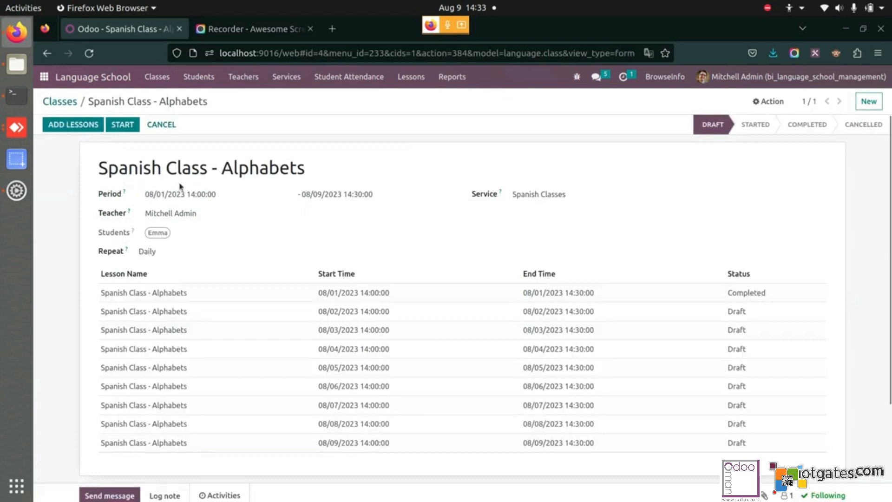
left_click(123, 125)
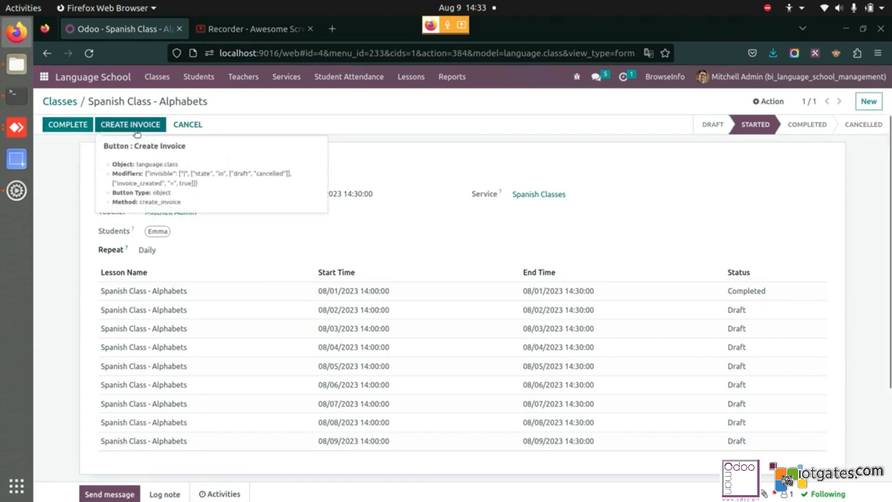
left_click(68, 126)
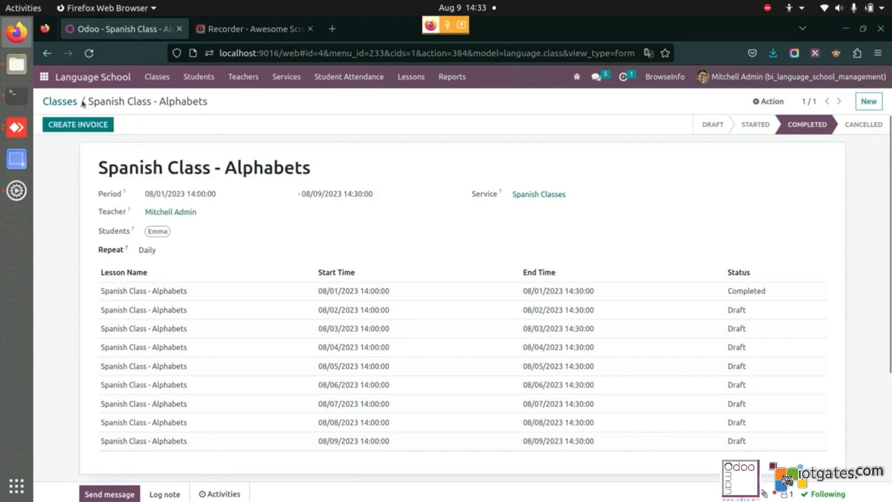
Create the invoice for the completed Spanish class and open the resulting draft invoice.
left_click(69, 128)
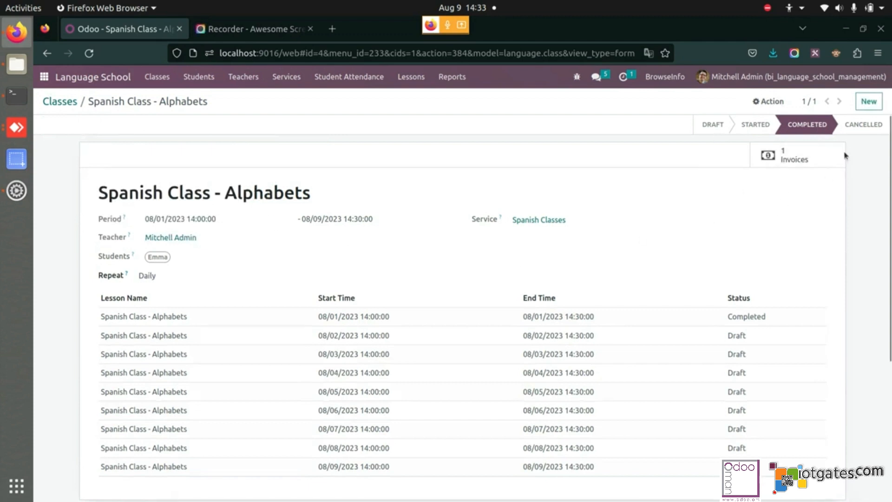
left_click(795, 165)
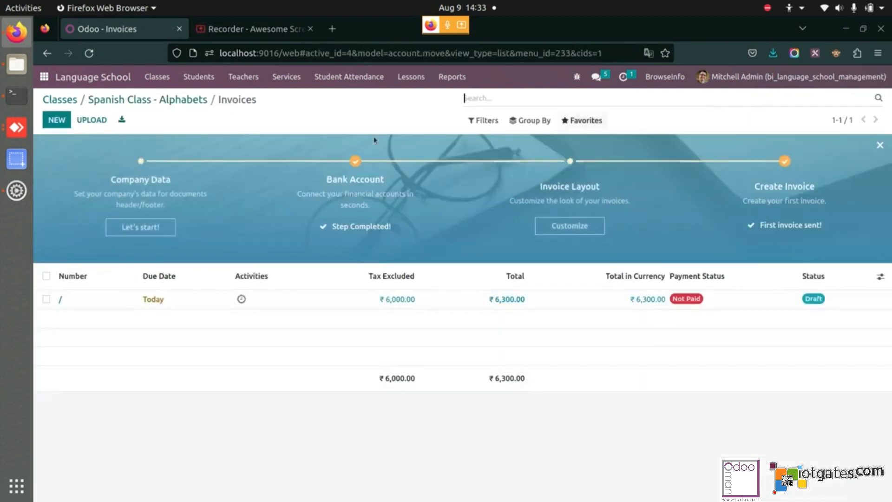
left_click(331, 308)
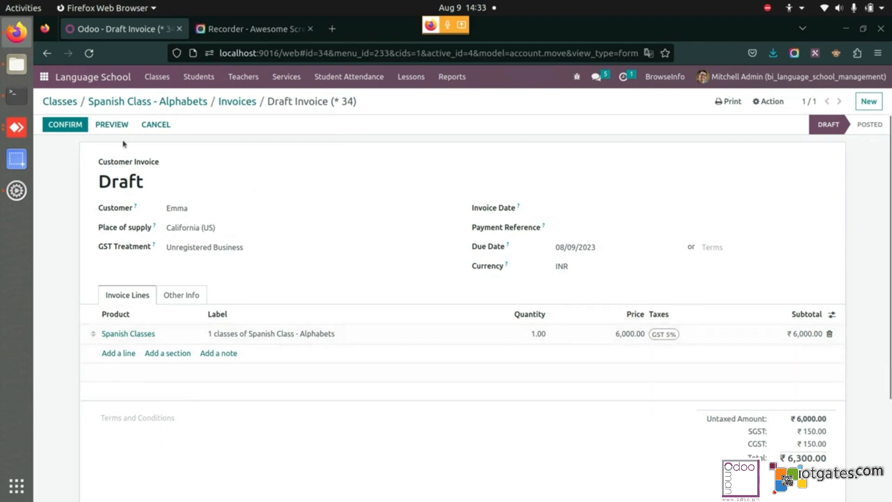
Confirm the draft invoice and register its full payment through the Bank journal with the Manual payment method.
left_click(55, 124)
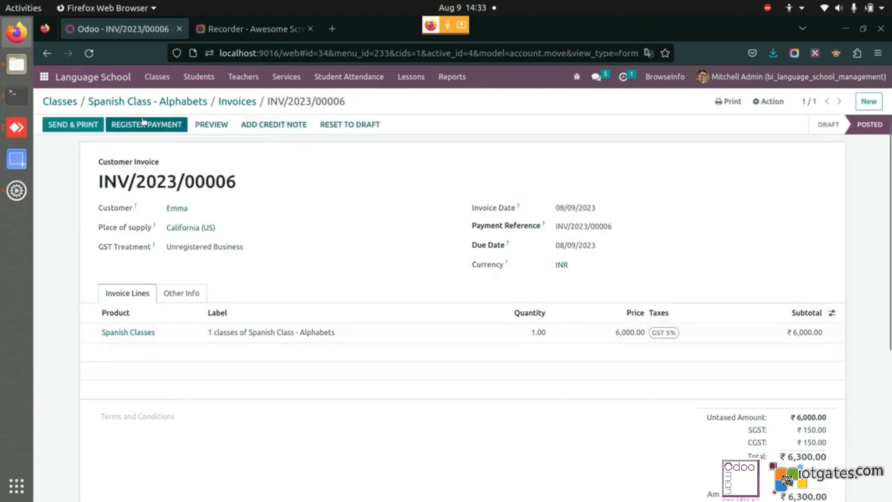
left_click(144, 123)
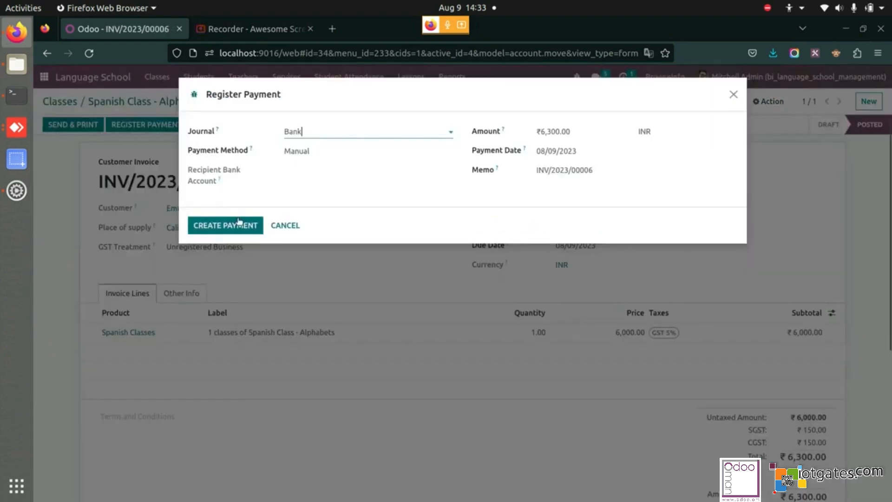
left_click(239, 223)
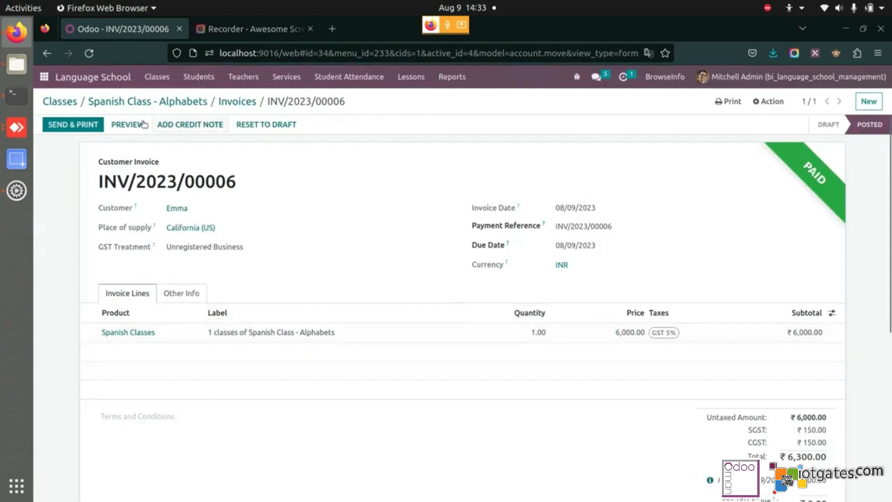
Return to the classes overview, check the class's status in list view, and switch back to kanban view.
left_click(71, 101)
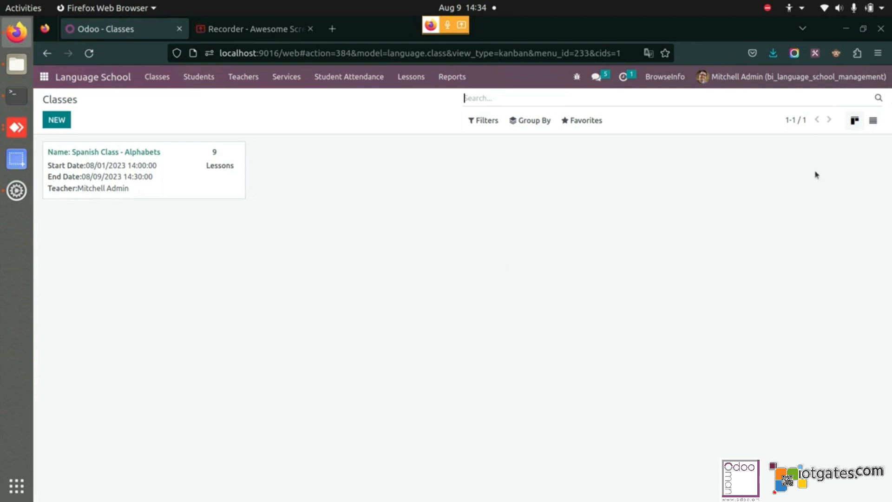
left_click(873, 121)
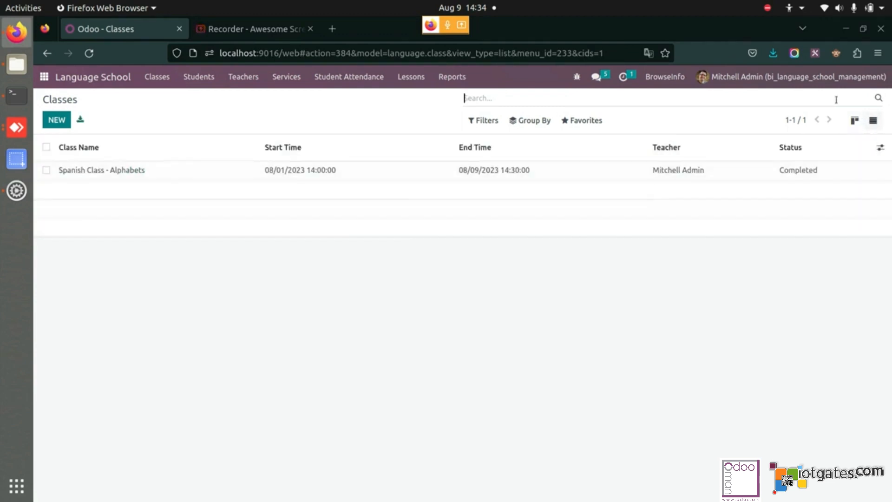
left_click(855, 121)
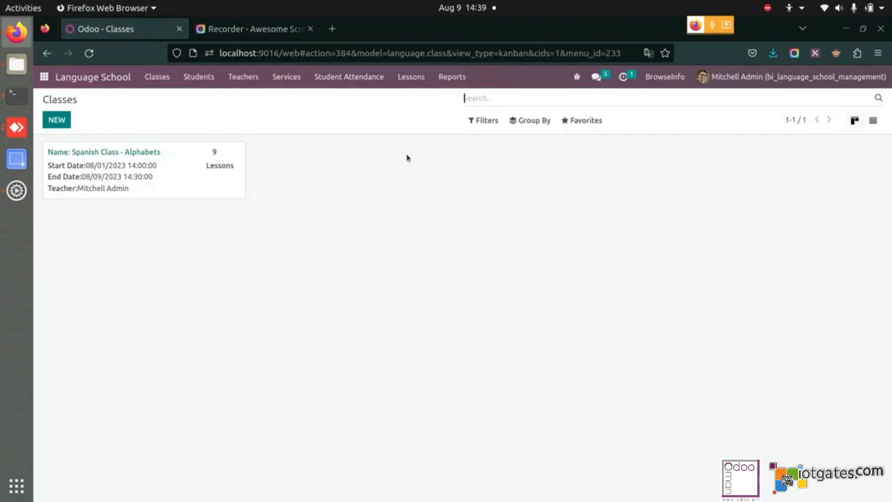
Open the Language Class Report and set its period from 08/01/2023 to 08/09/2023.
left_click(456, 82)
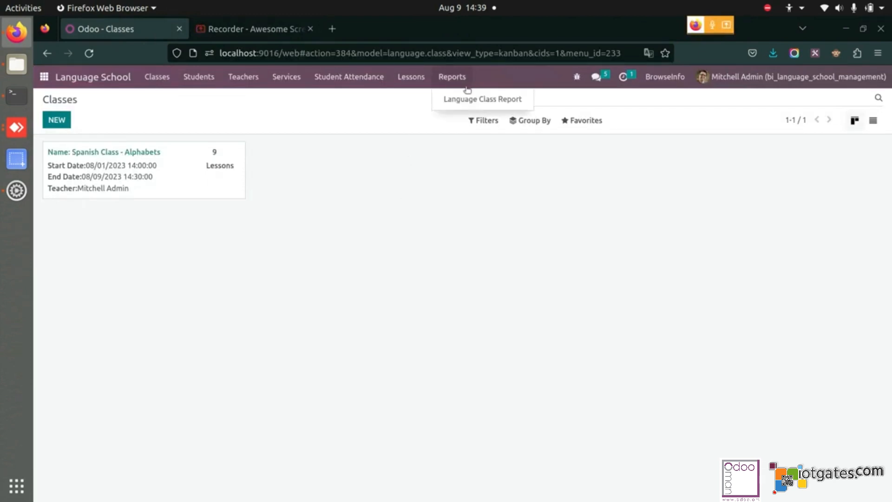
left_click(479, 99)
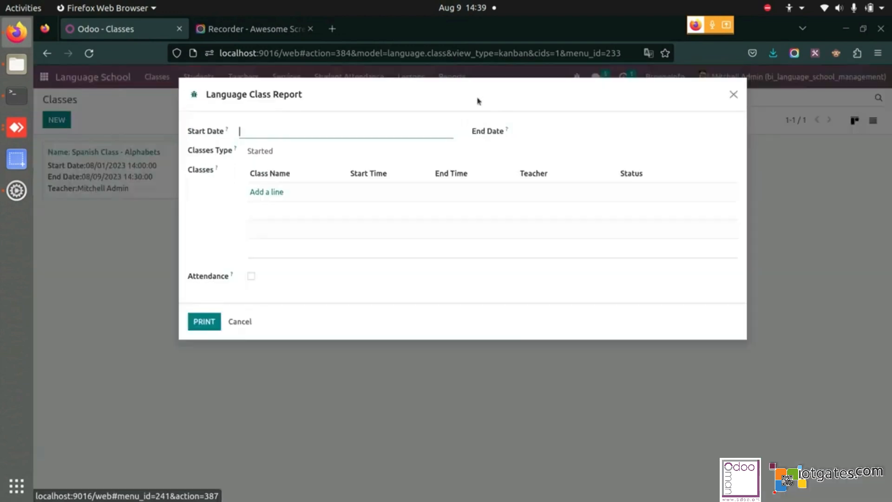
left_click(333, 132)
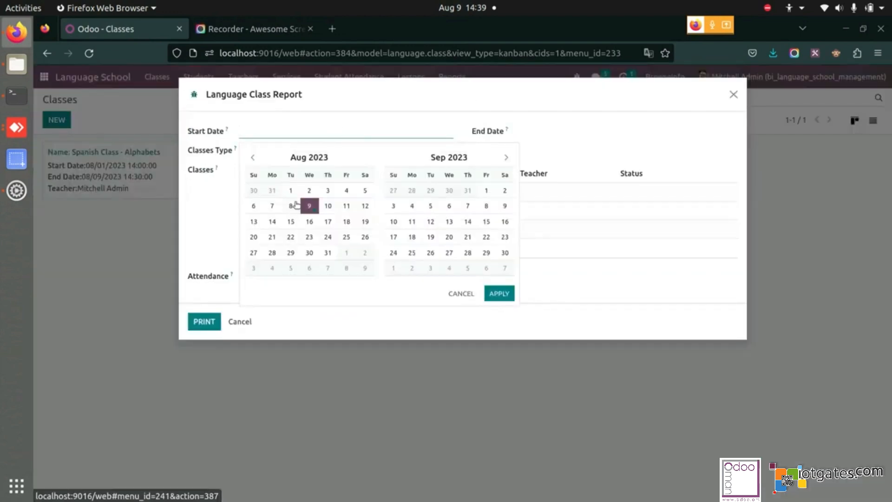
left_click(291, 190)
left_click(310, 206)
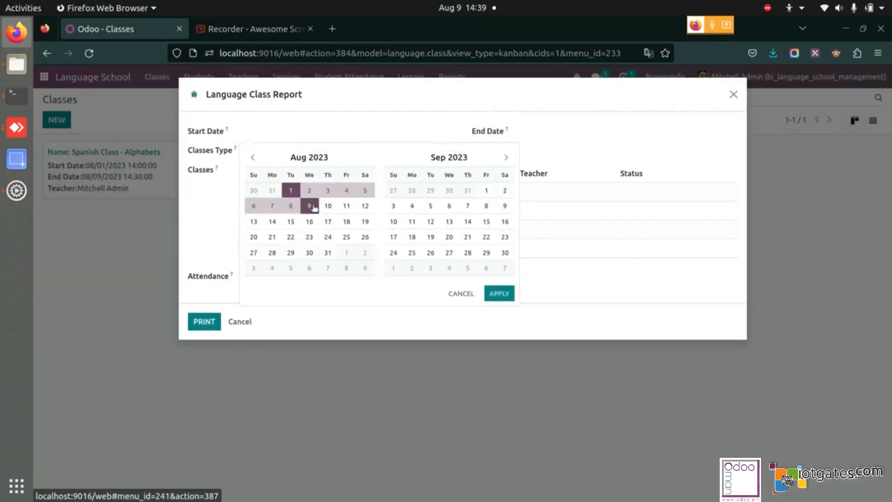
left_click(512, 294)
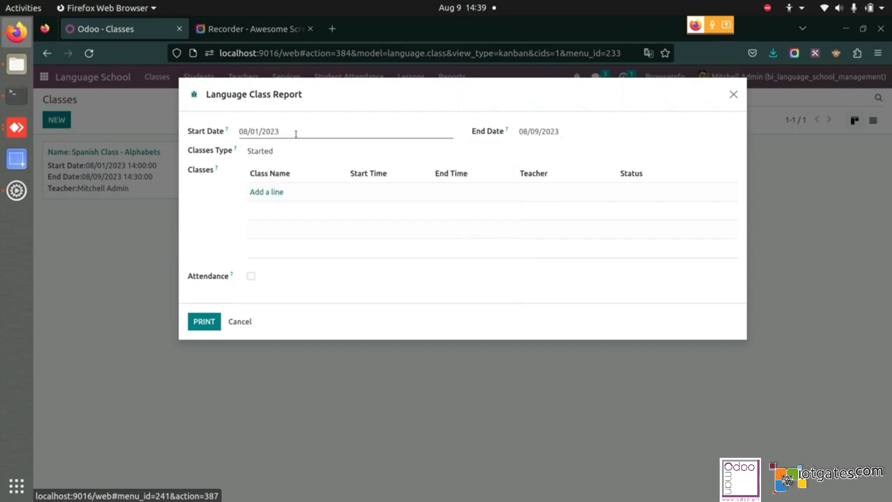
Set the report's classes type to Completed and print it with the Attendance option unticked.
left_click(315, 159)
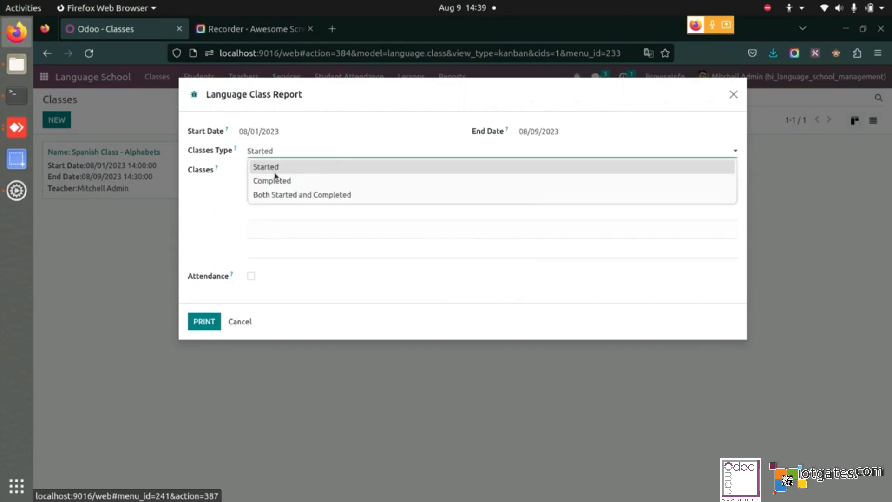
left_click(259, 181)
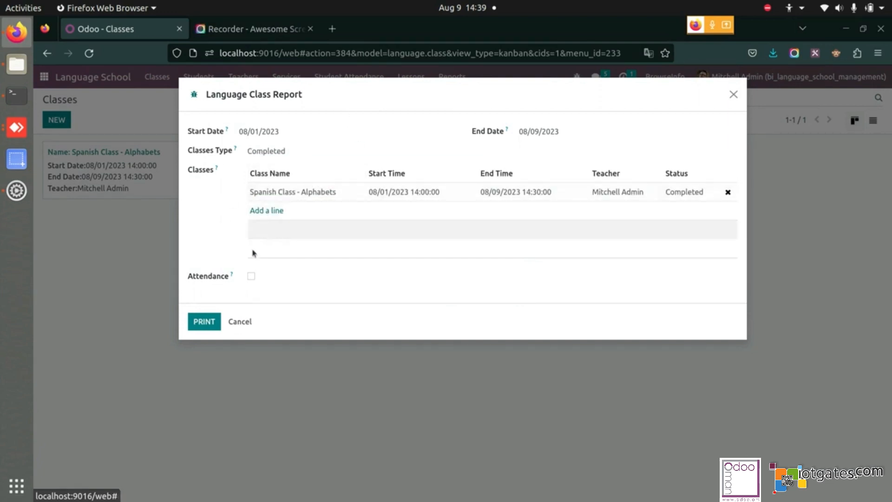
left_click(252, 277)
left_click(252, 277)
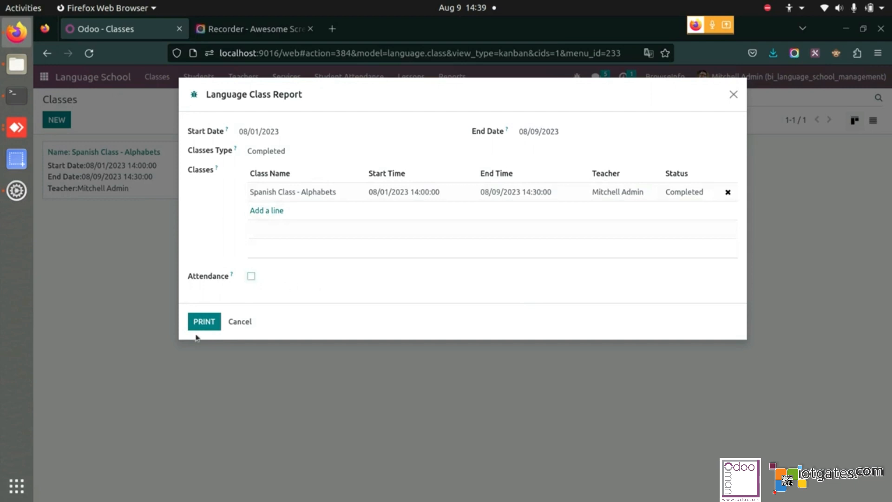
left_click(206, 324)
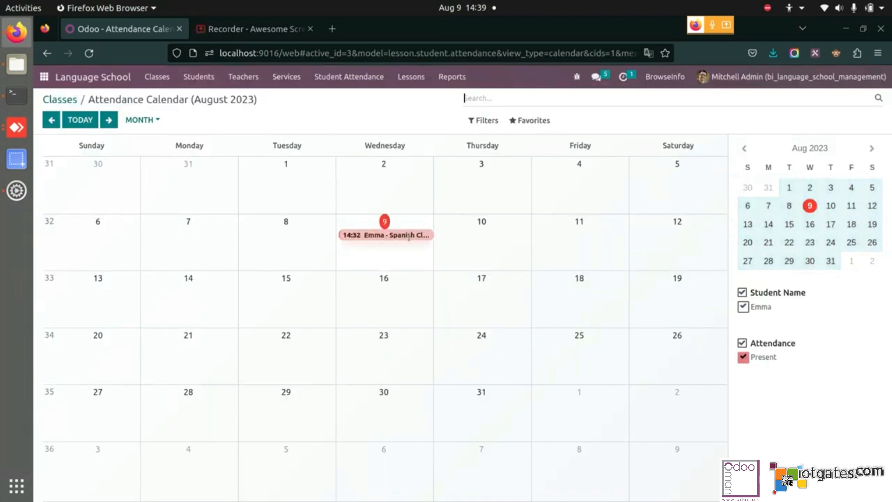
Inspect the August 9 entry in the attendance calendar and toggle the Present filter off and back on.
left_click(426, 236)
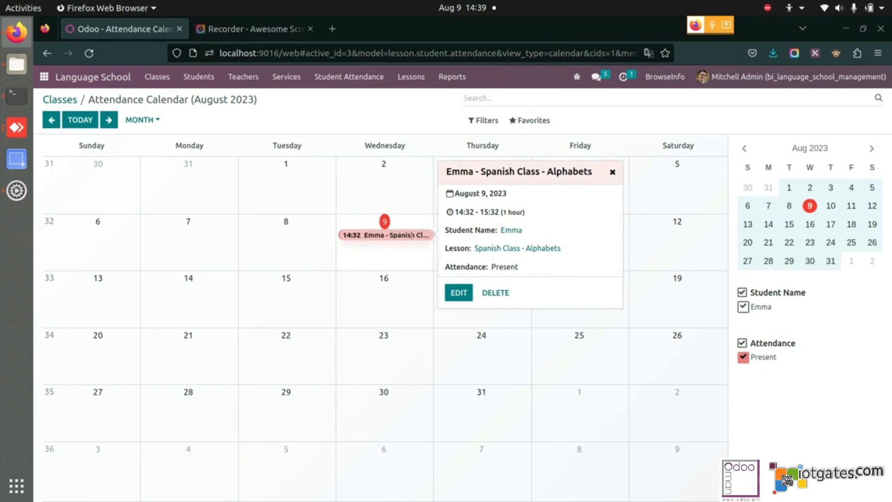
left_click(344, 121)
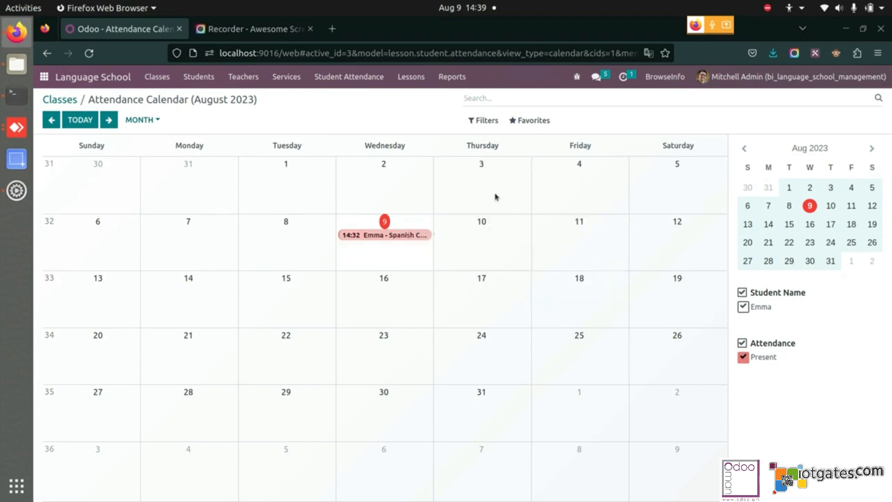
left_click(743, 358)
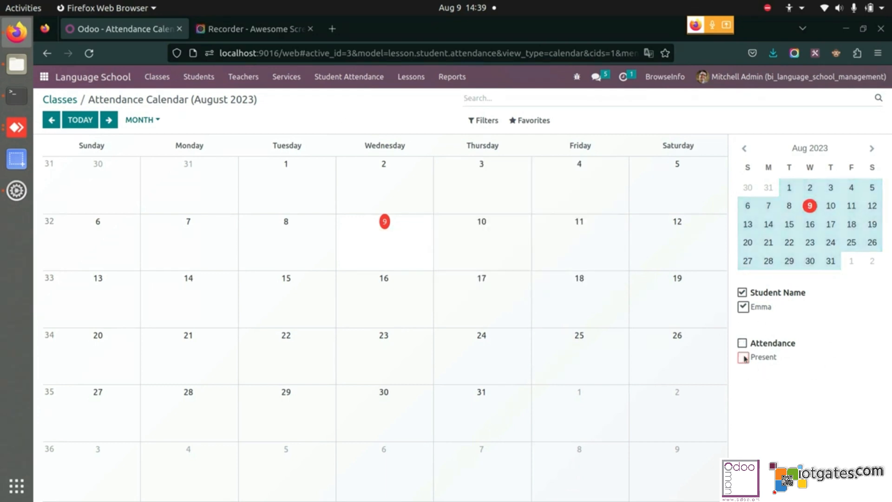
left_click(743, 357)
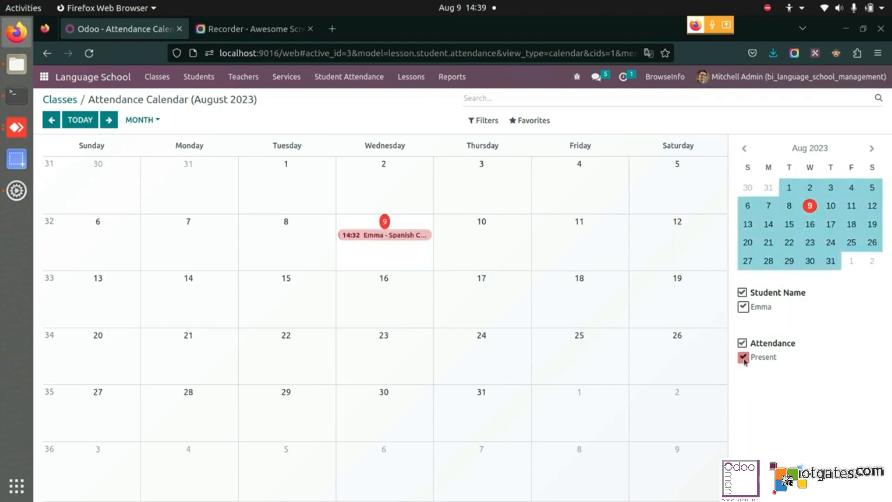
left_click(744, 358)
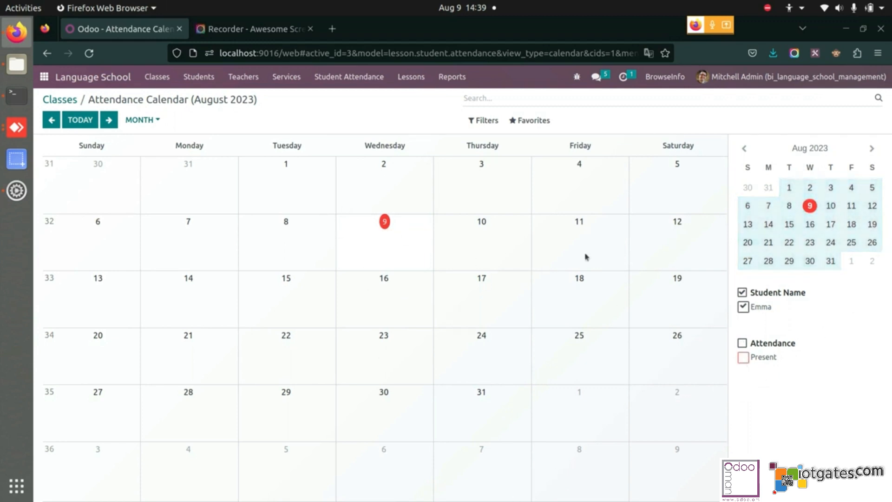
left_click(743, 357)
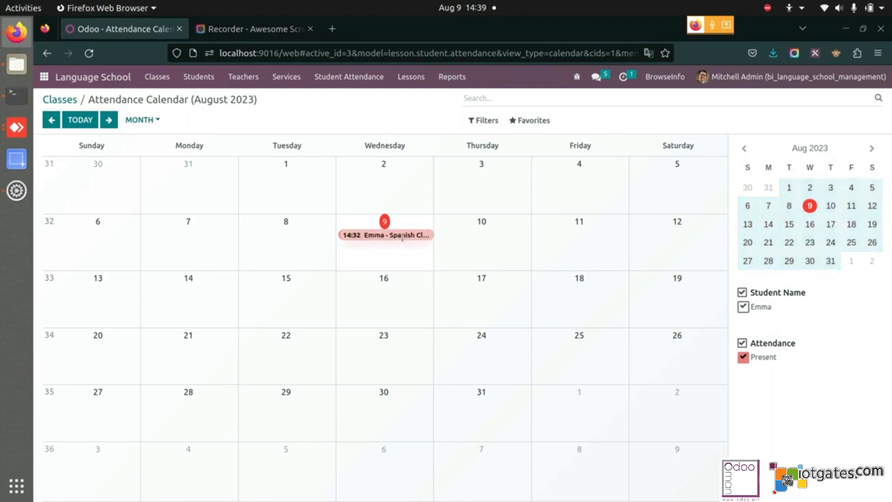
Return to the classes overview and go back to the home screen with all apps.
left_click(54, 102)
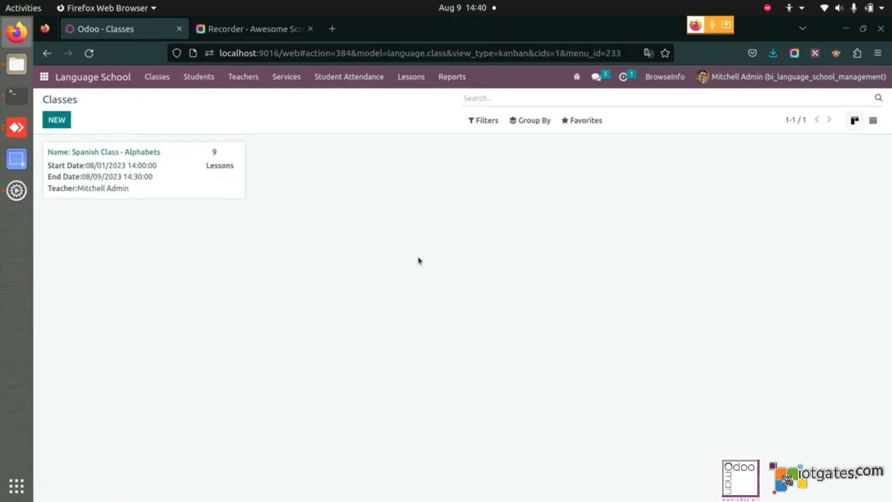
left_click(44, 77)
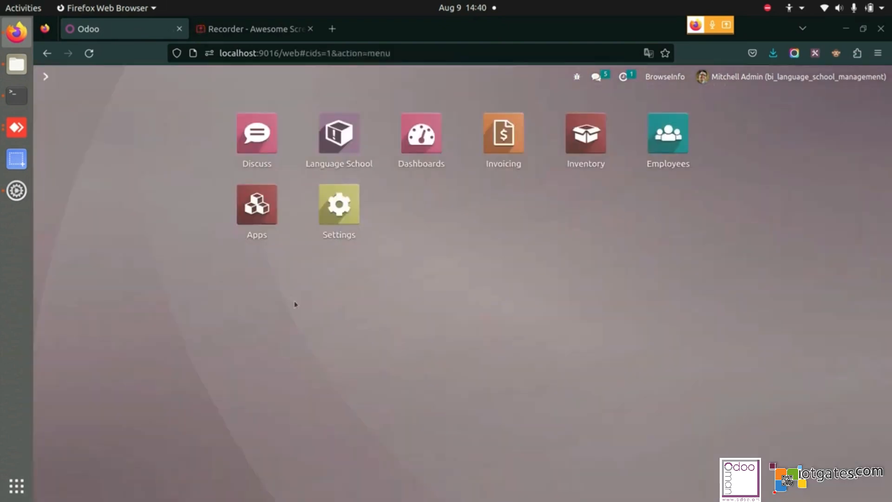